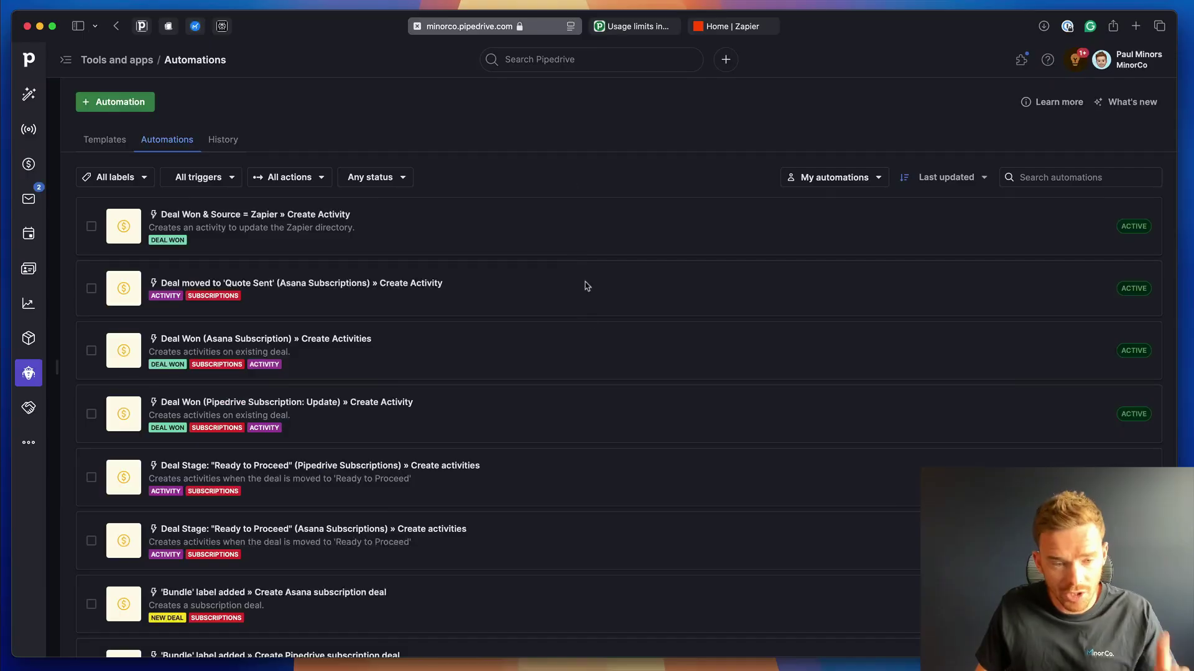
Step: Find and open the Deal Won (Asana Subscription) automation in the automations list
{"action": "scroll", "coordinate": [586, 304], "scroll_direction": "down", "scroll_amount": 10}
{"action": "scroll", "coordinate": [586, 321], "scroll_direction": "down", "scroll_amount": 15}
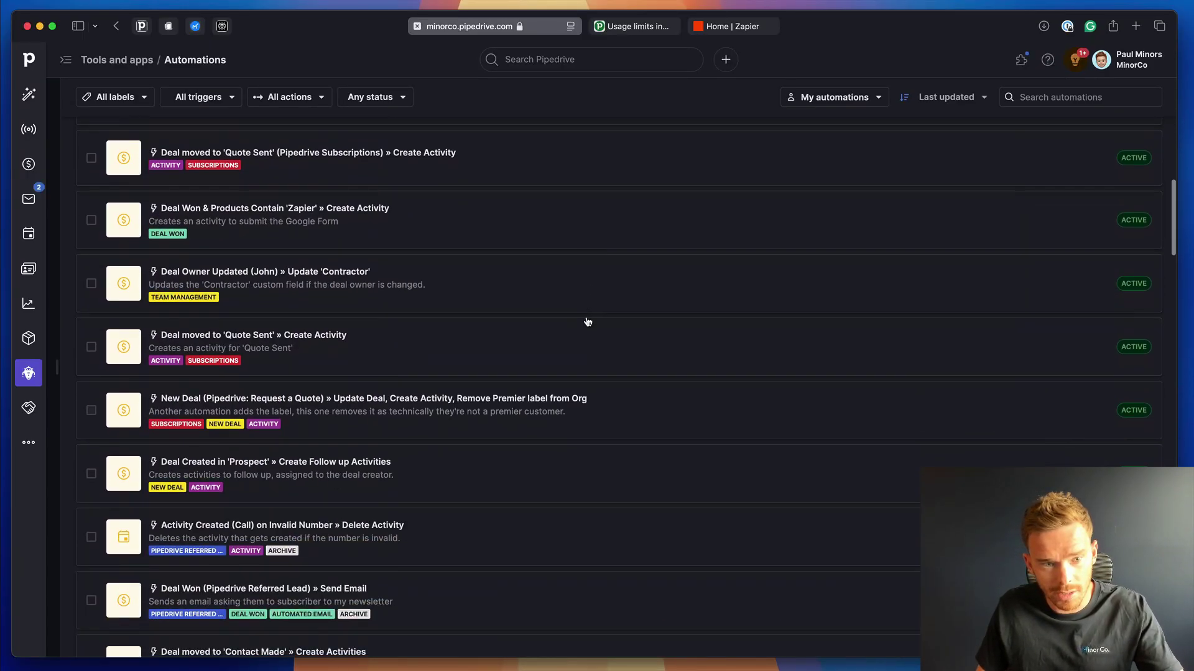
{"action": "scroll", "coordinate": [588, 321], "scroll_direction": "down", "scroll_amount": 15}
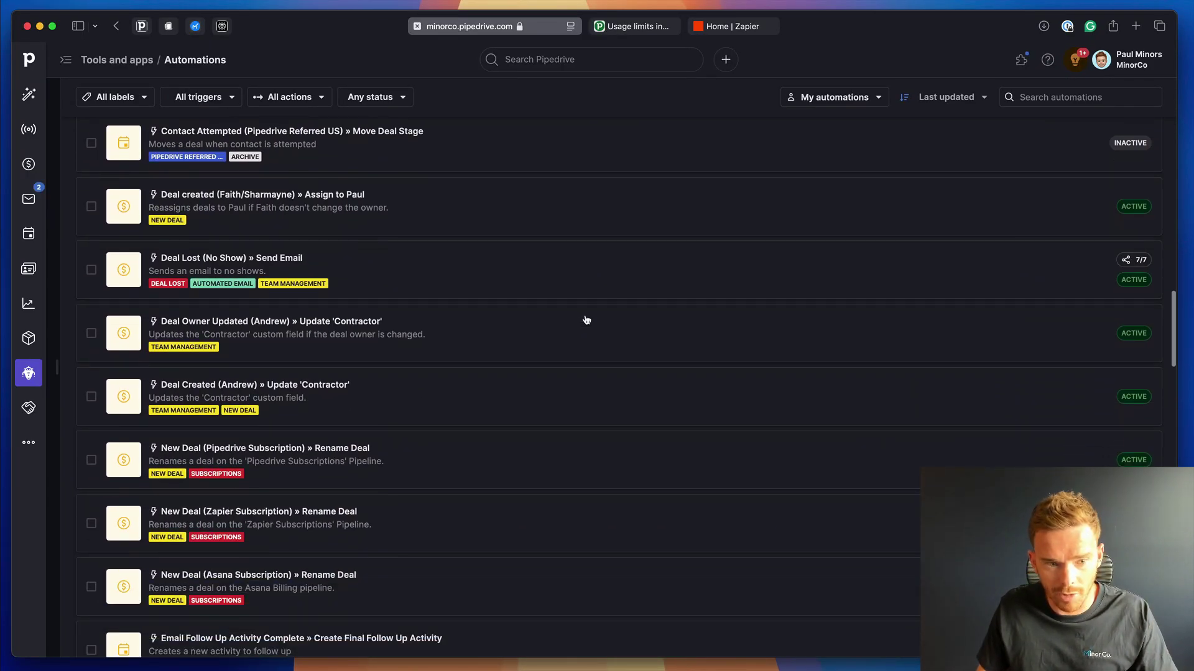
{"action": "scroll", "coordinate": [586, 321], "scroll_direction": "up", "scroll_amount": 20}
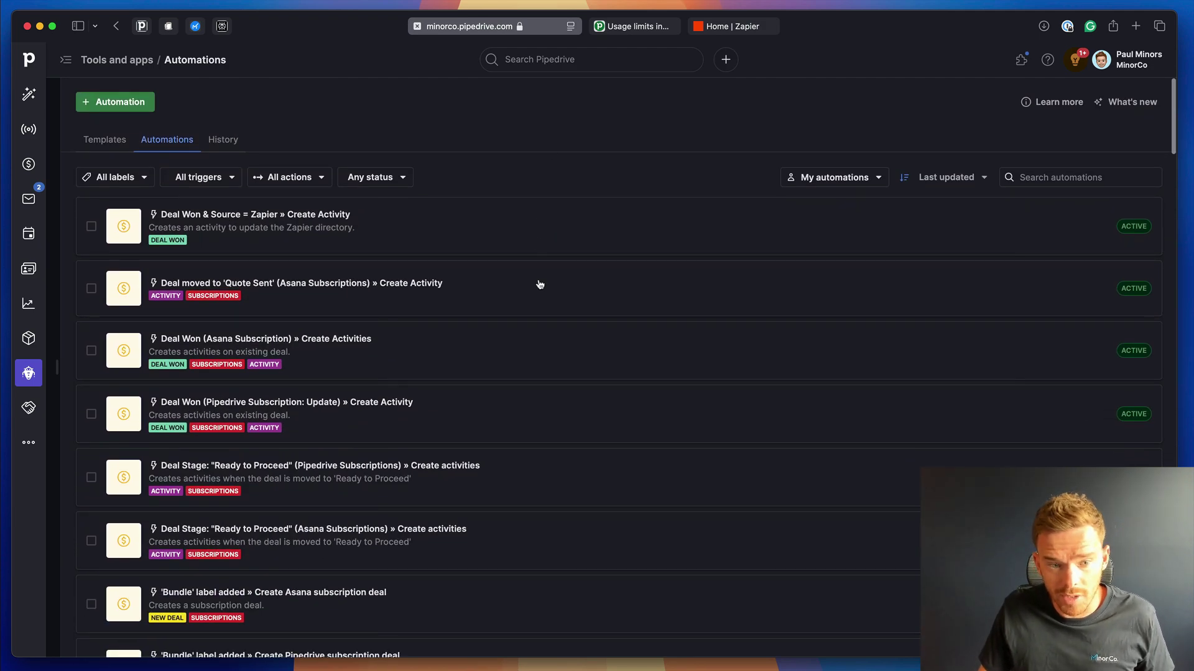
{"action": "left_click", "coordinate": [439, 364]}
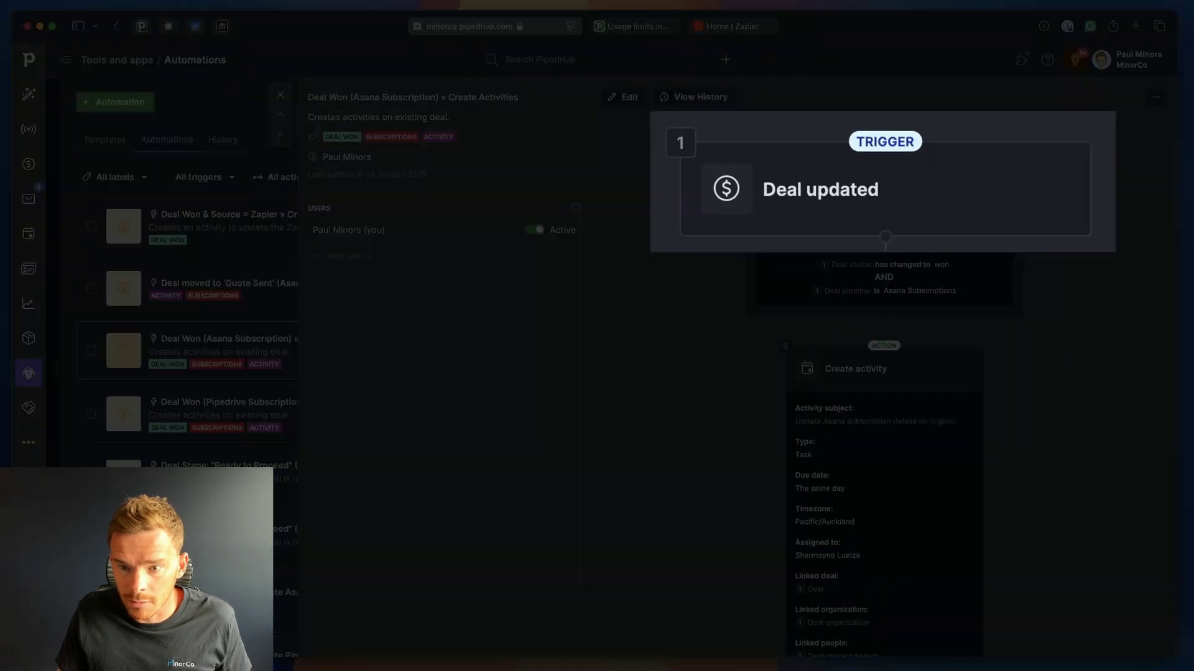
Step: Review its trigger, won-in-pipeline condition and Create activity steps, then close the details
{"action": "scroll", "coordinate": [877, 227], "scroll_direction": "down", "scroll_amount": 2}
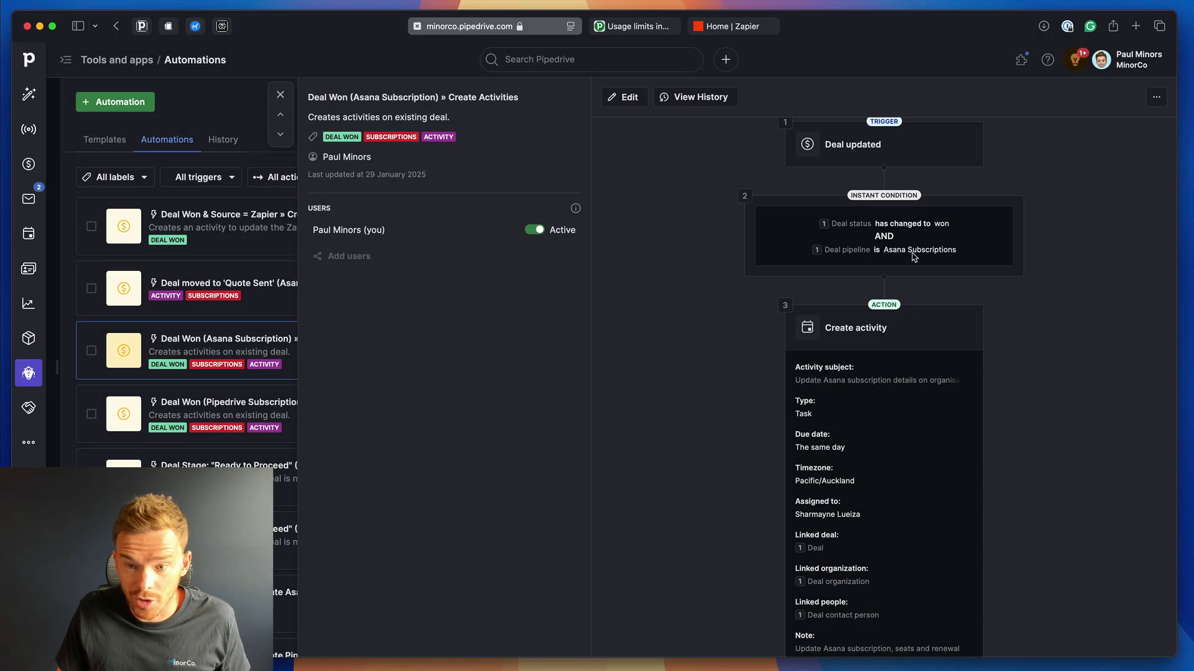
{"action": "scroll", "coordinate": [918, 298], "scroll_direction": "down", "scroll_amount": 3}
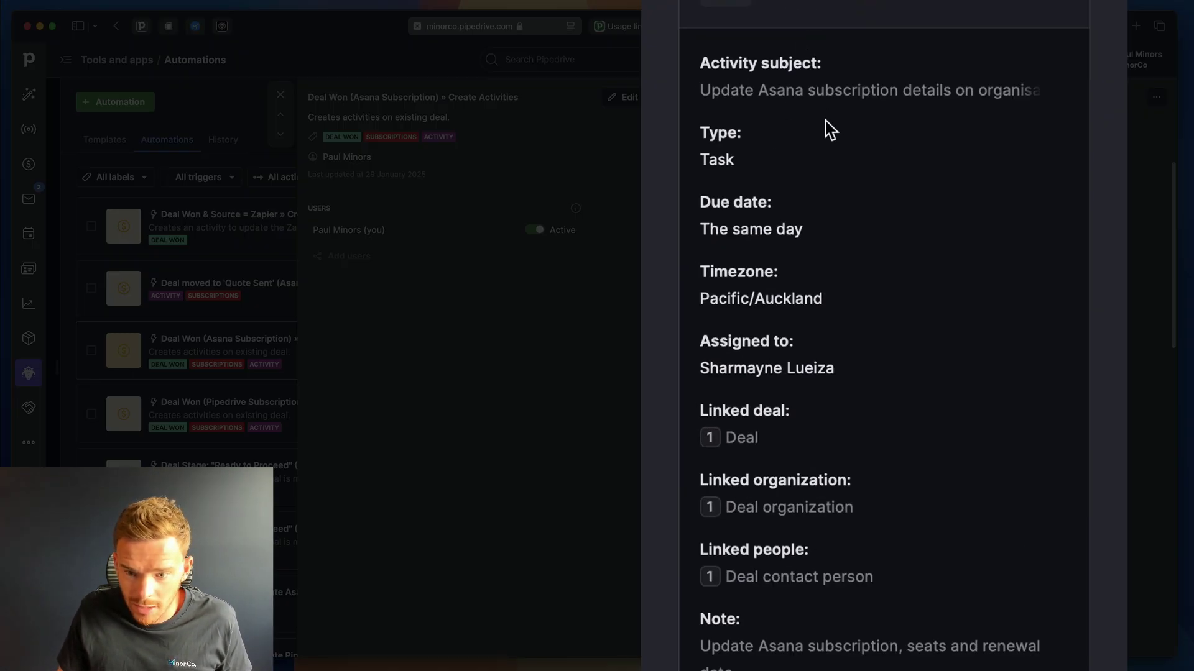
{"action": "scroll", "coordinate": [957, 333], "scroll_direction": "down", "scroll_amount": 5}
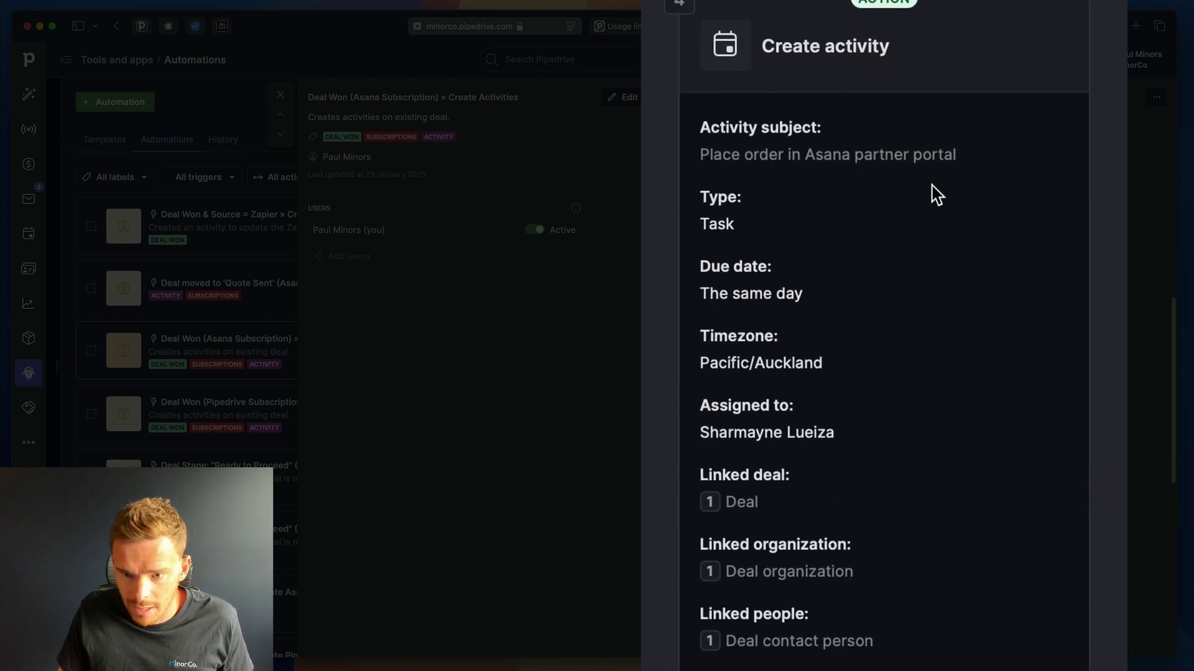
{"action": "scroll", "coordinate": [933, 267], "scroll_direction": "down", "scroll_amount": 10}
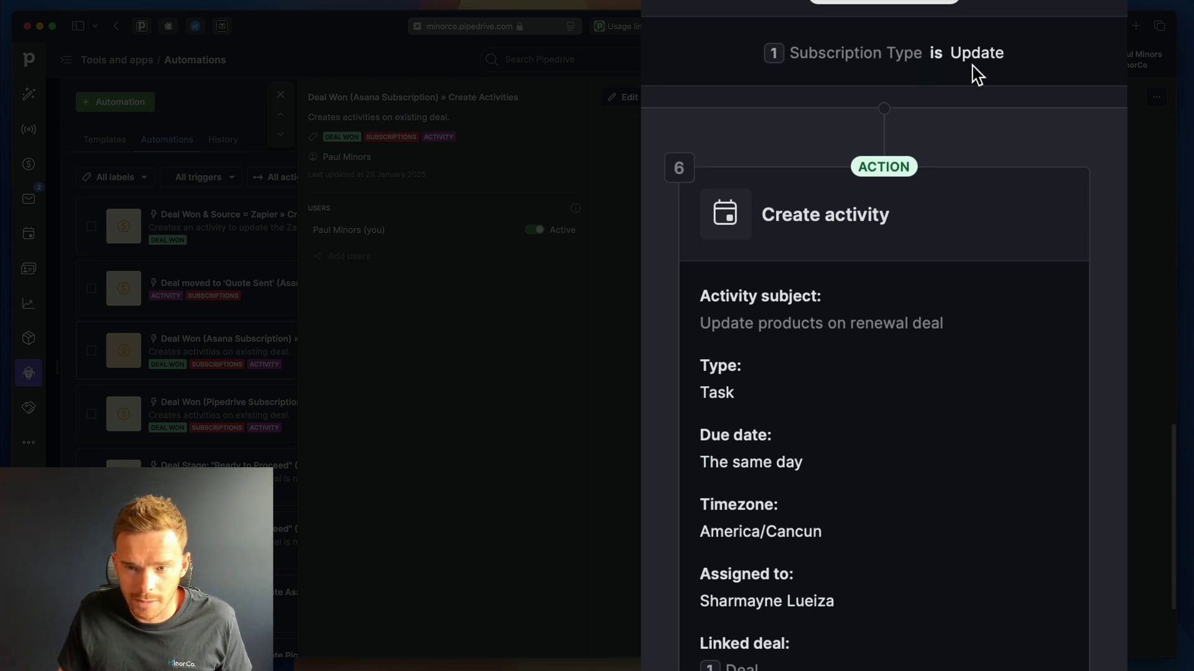
{"action": "scroll", "coordinate": [930, 326], "scroll_direction": "down", "scroll_amount": 4}
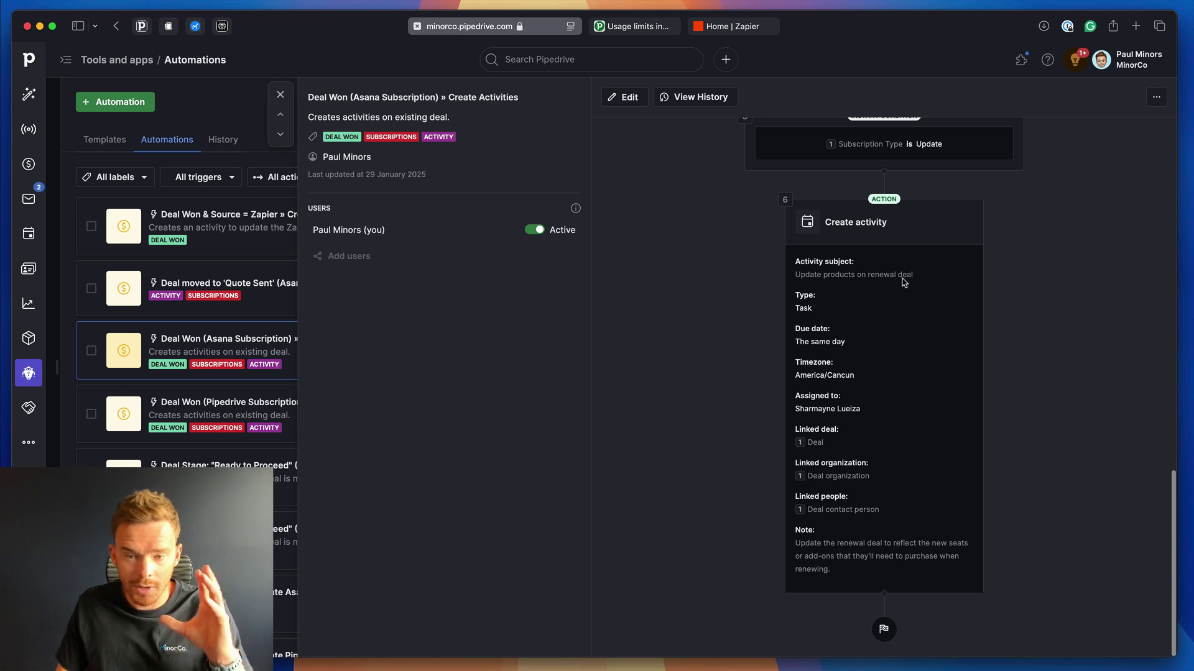
{"action": "scroll", "coordinate": [902, 283], "scroll_direction": "up", "scroll_amount": 10}
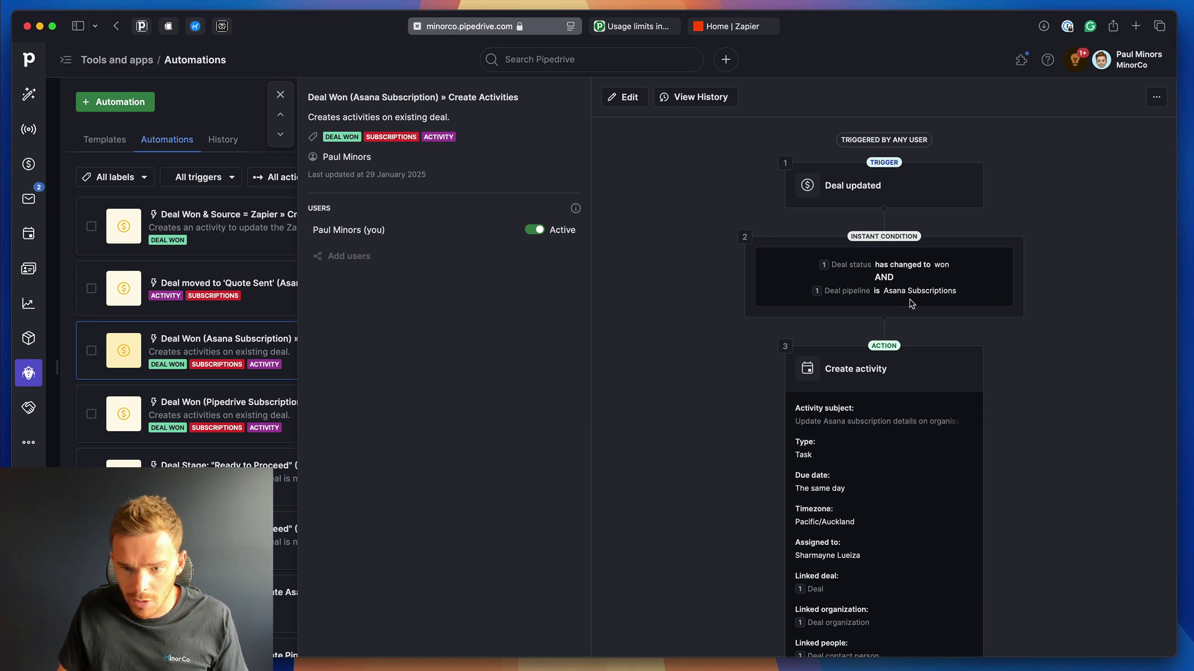
{"action": "scroll", "coordinate": [906, 320], "scroll_direction": "down", "scroll_amount": 2}
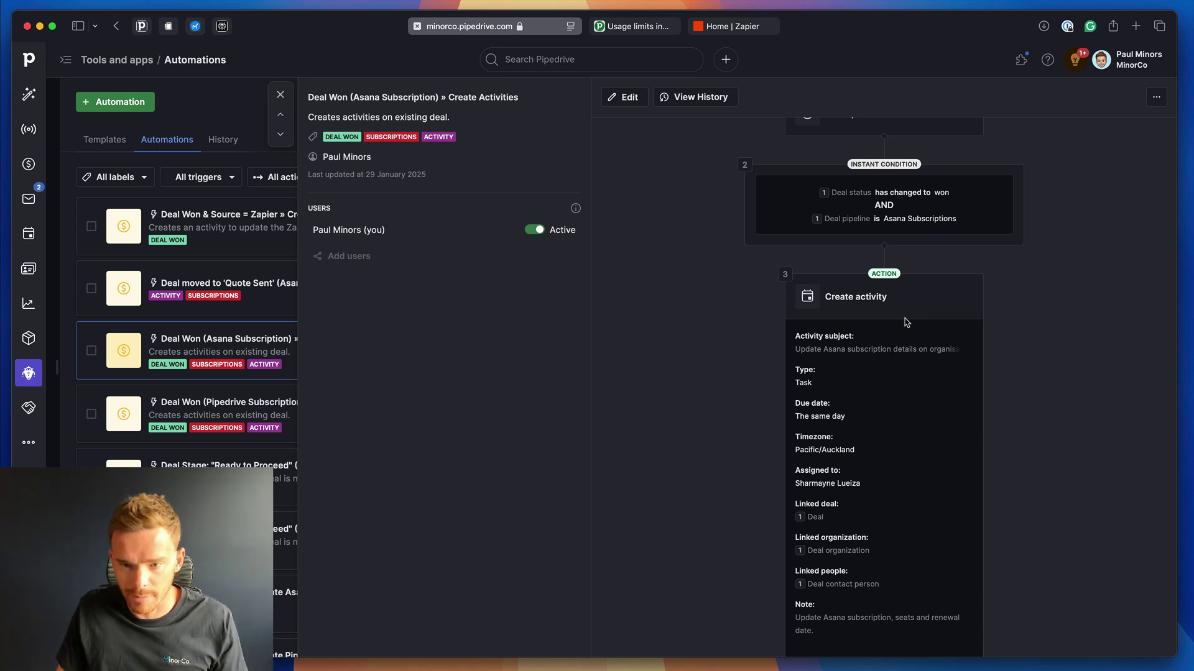
{"action": "key", "text": "Escape"}
{"action": "scroll", "coordinate": [435, 392], "scroll_direction": "down", "scroll_amount": 5}
Step: Inspect the 'Bundle' label added automation's conditions and Create Asana subscription deal step, then close it
{"action": "left_click", "coordinate": [435, 392]}
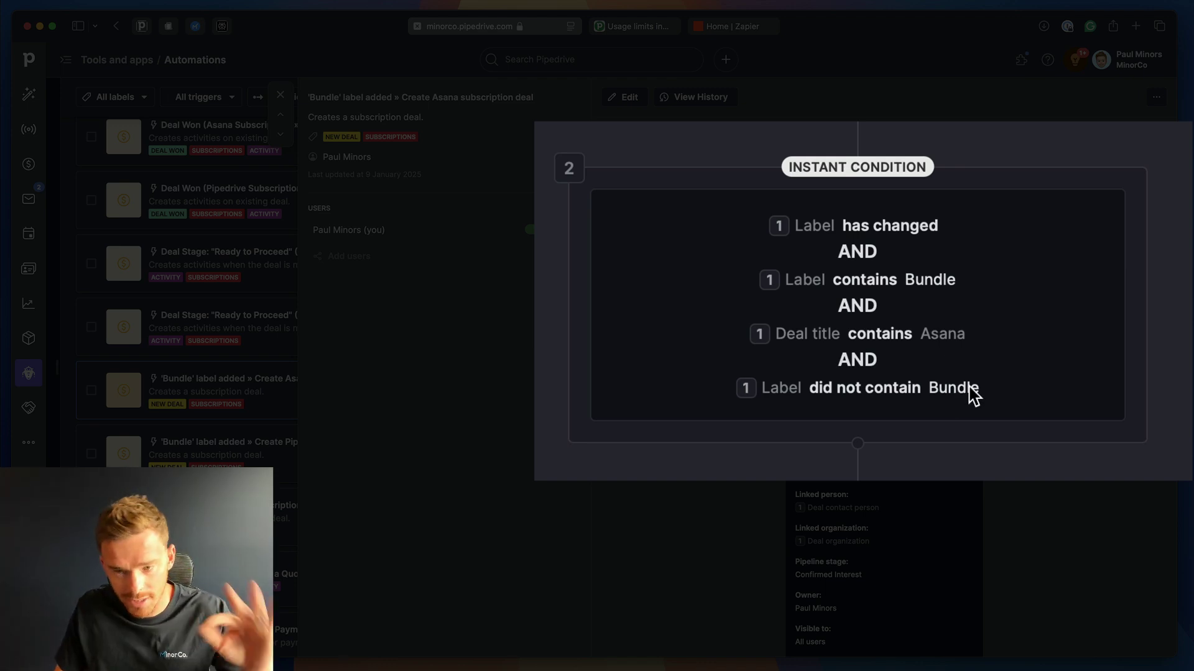
{"action": "scroll", "coordinate": [967, 370], "scroll_direction": "down", "scroll_amount": 5}
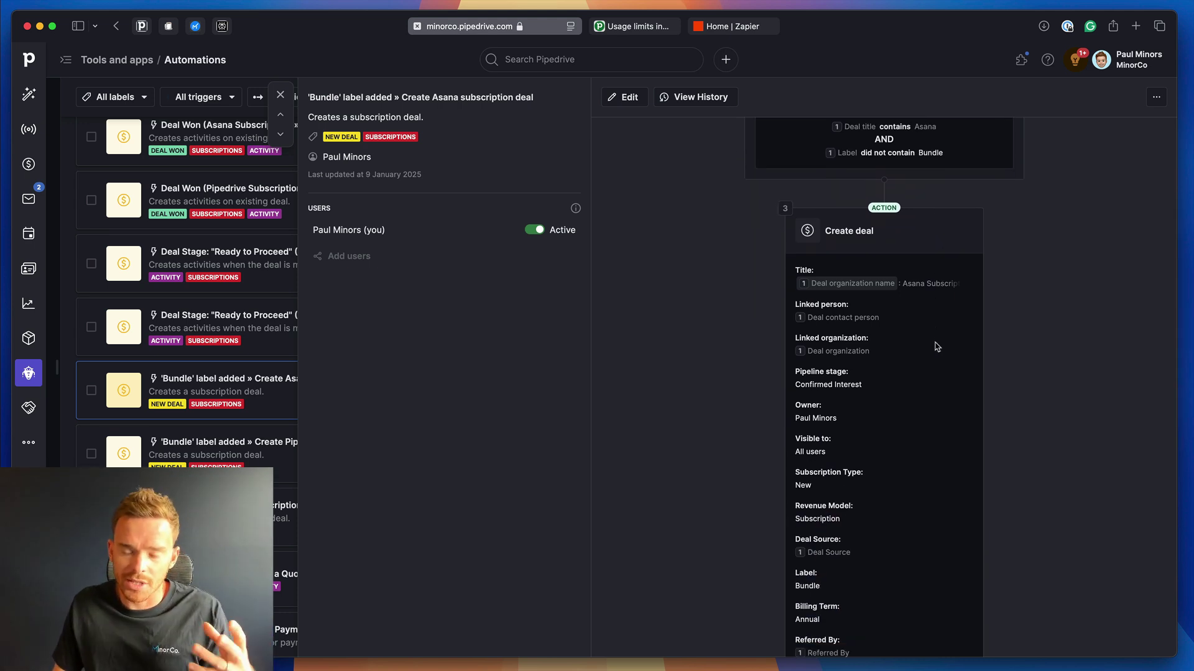
{"action": "scroll", "coordinate": [937, 346], "scroll_direction": "up", "scroll_amount": 3}
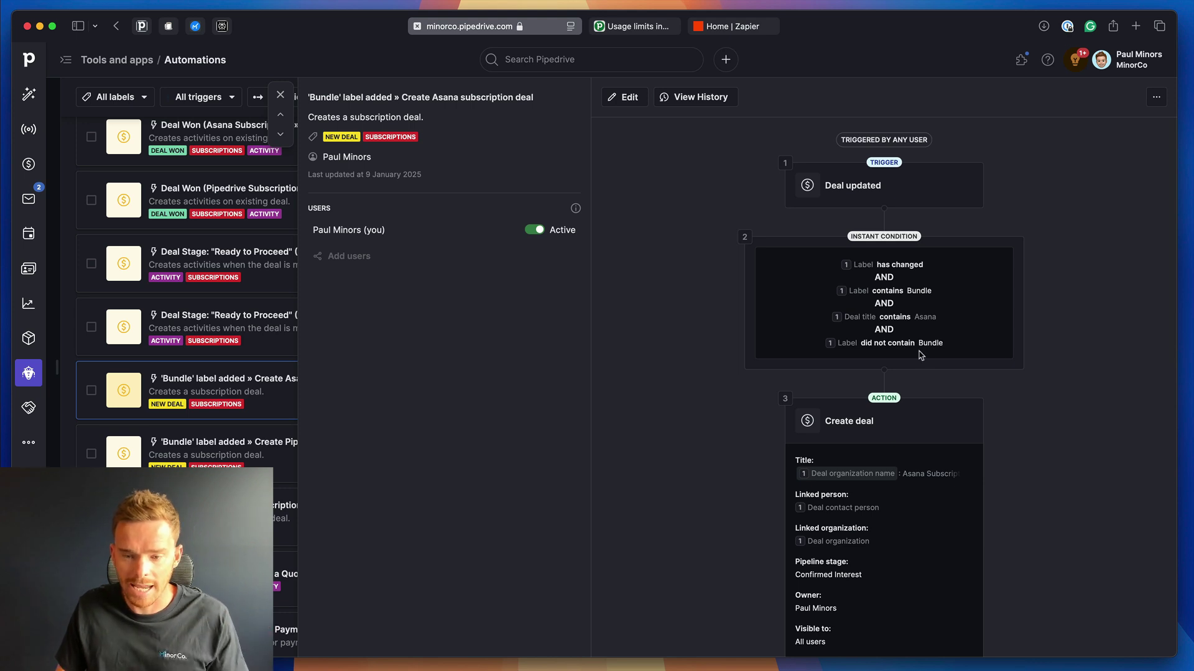
{"action": "scroll", "coordinate": [922, 355], "scroll_direction": "down", "scroll_amount": 3}
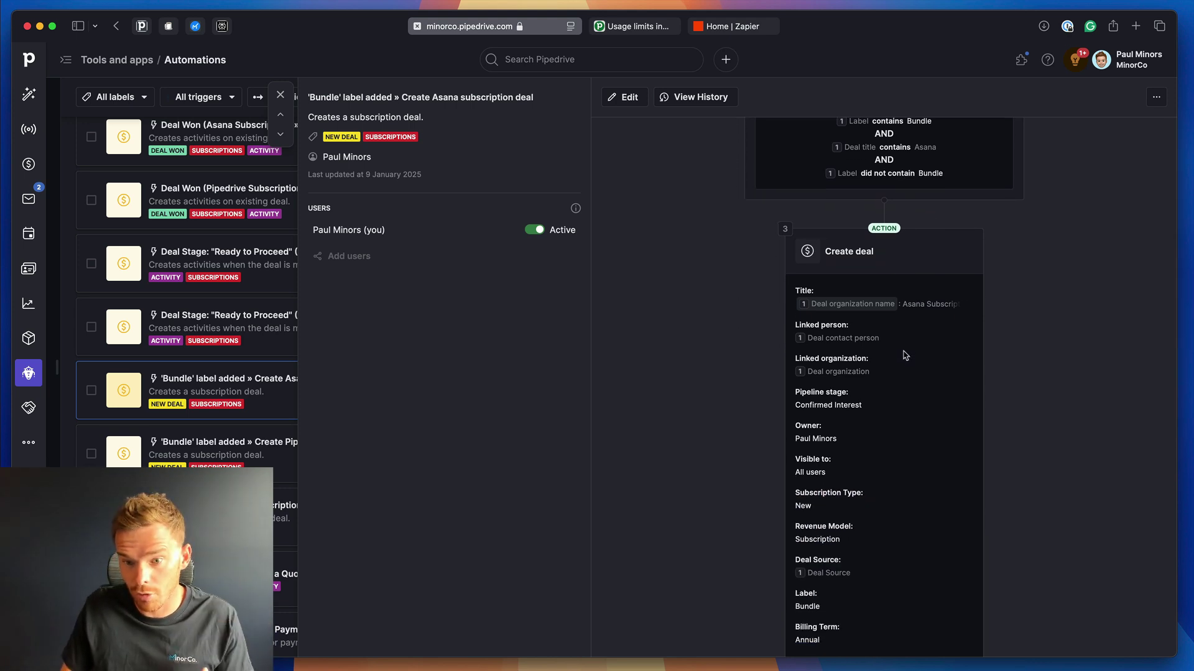
{"action": "scroll", "coordinate": [906, 355], "scroll_direction": "up", "scroll_amount": 2}
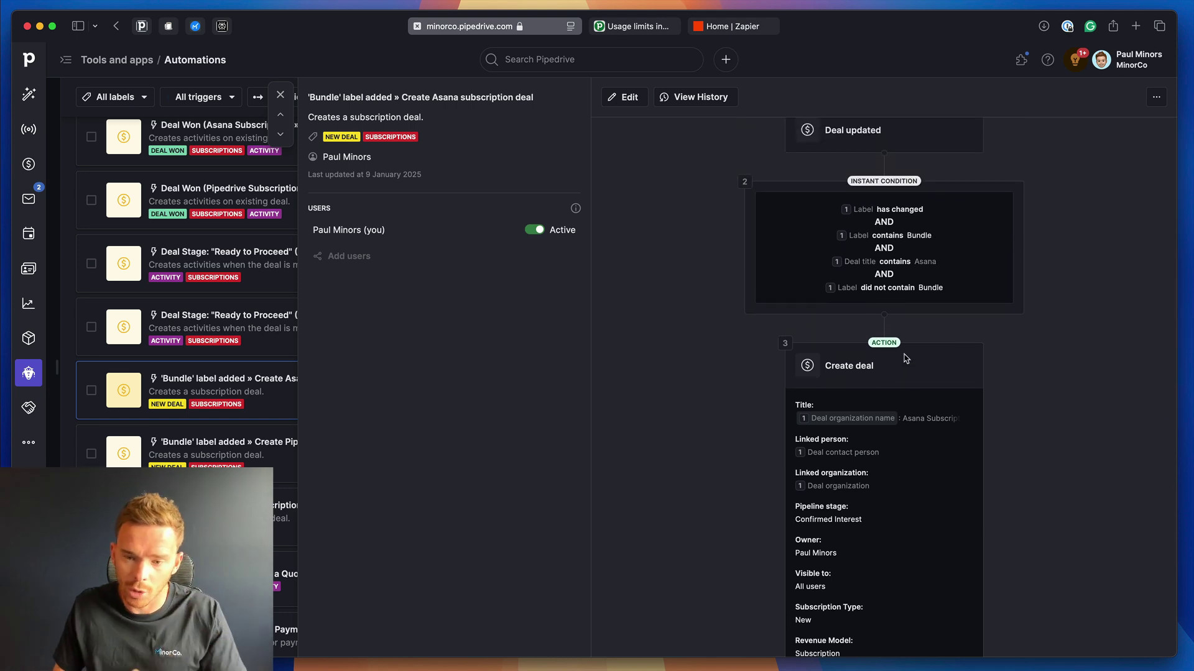
{"action": "scroll", "coordinate": [906, 358], "scroll_direction": "down", "scroll_amount": 6}
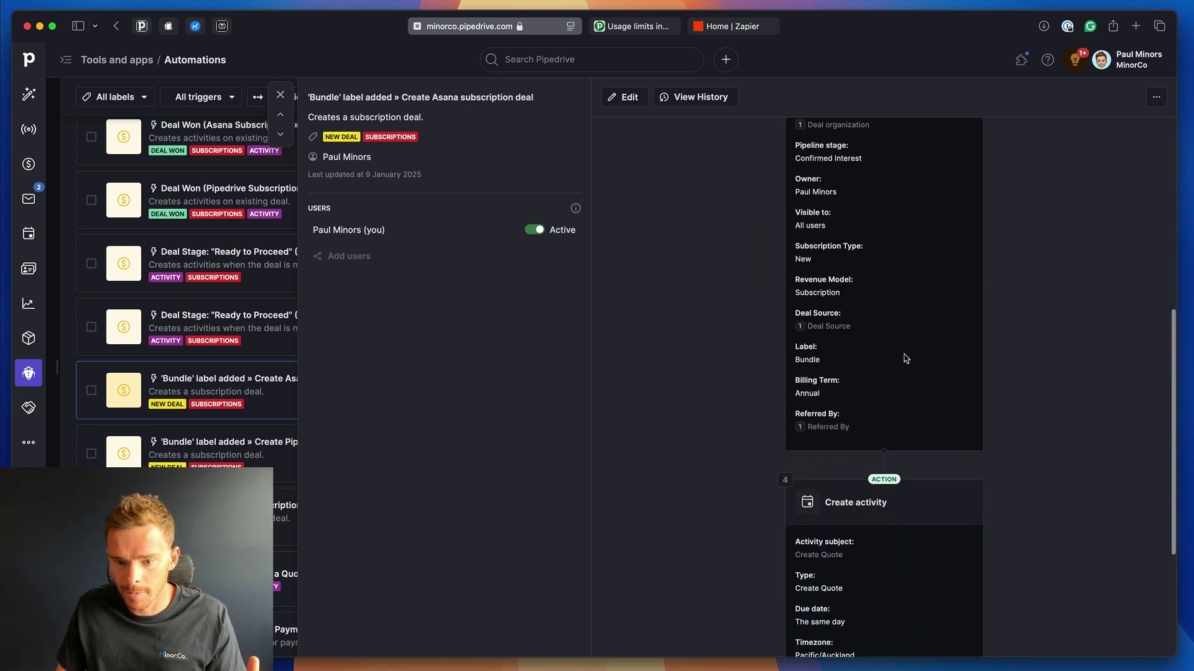
{"action": "scroll", "coordinate": [906, 359], "scroll_direction": "down", "scroll_amount": 4}
{"action": "scroll", "coordinate": [907, 359], "scroll_direction": "up", "scroll_amount": 6}
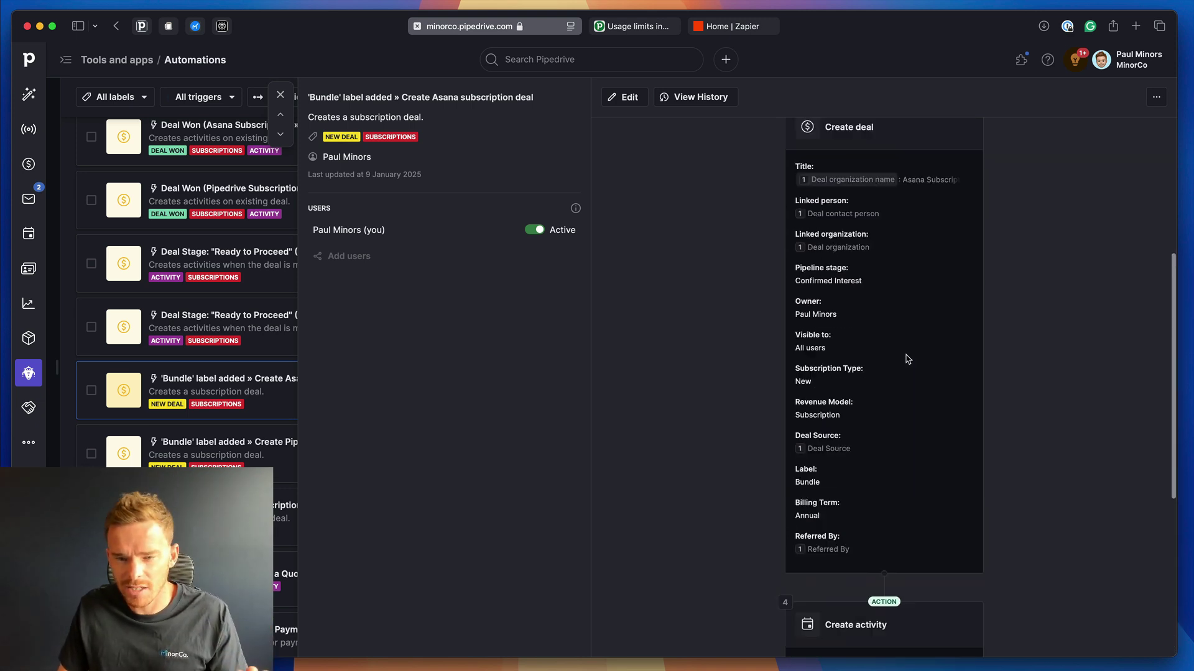
{"action": "scroll", "coordinate": [907, 358], "scroll_direction": "up", "scroll_amount": 2}
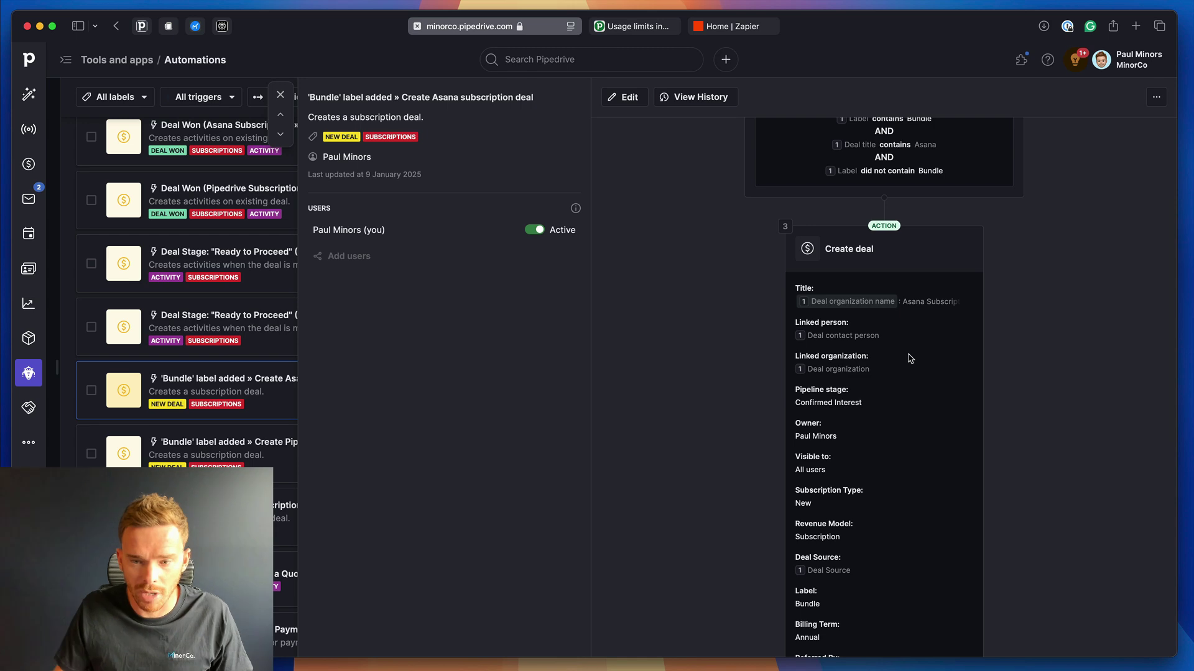
{"action": "left_click", "coordinate": [281, 94]}
{"action": "scroll", "coordinate": [444, 327], "scroll_direction": "down", "scroll_amount": 5}
Step: Inspect the Deal Lost (No Show) » Send Email automation's lost-reason condition and templated email
{"action": "left_click", "coordinate": [445, 317]}
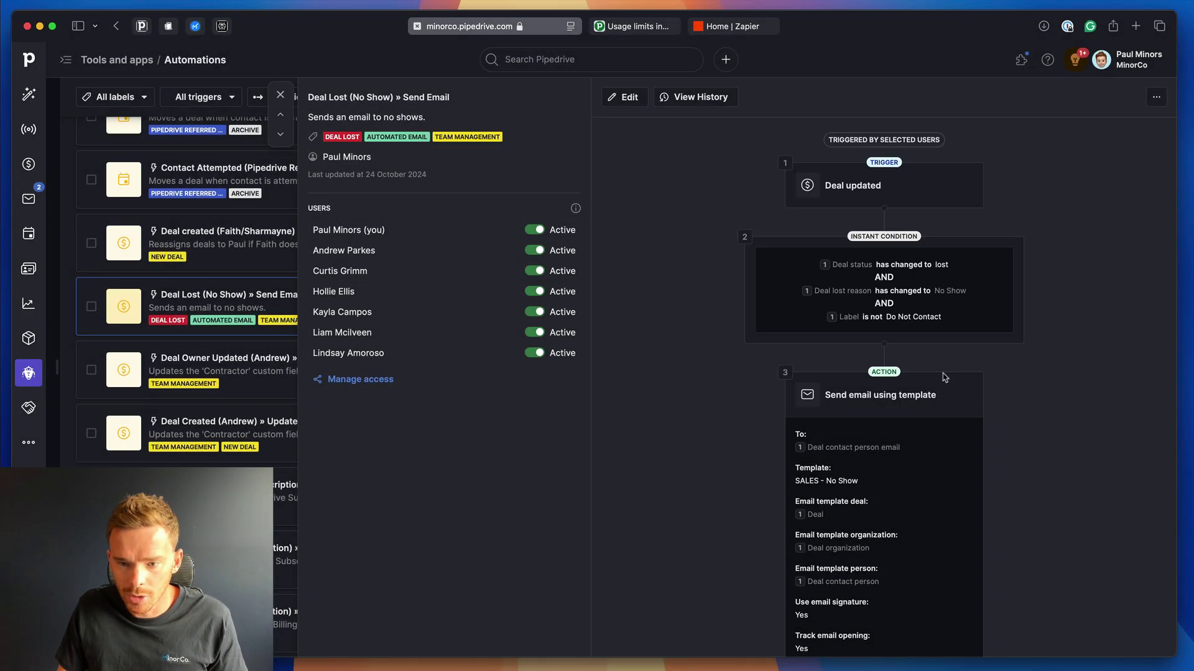
{"action": "scroll", "coordinate": [920, 348], "scroll_direction": "down", "scroll_amount": 3}
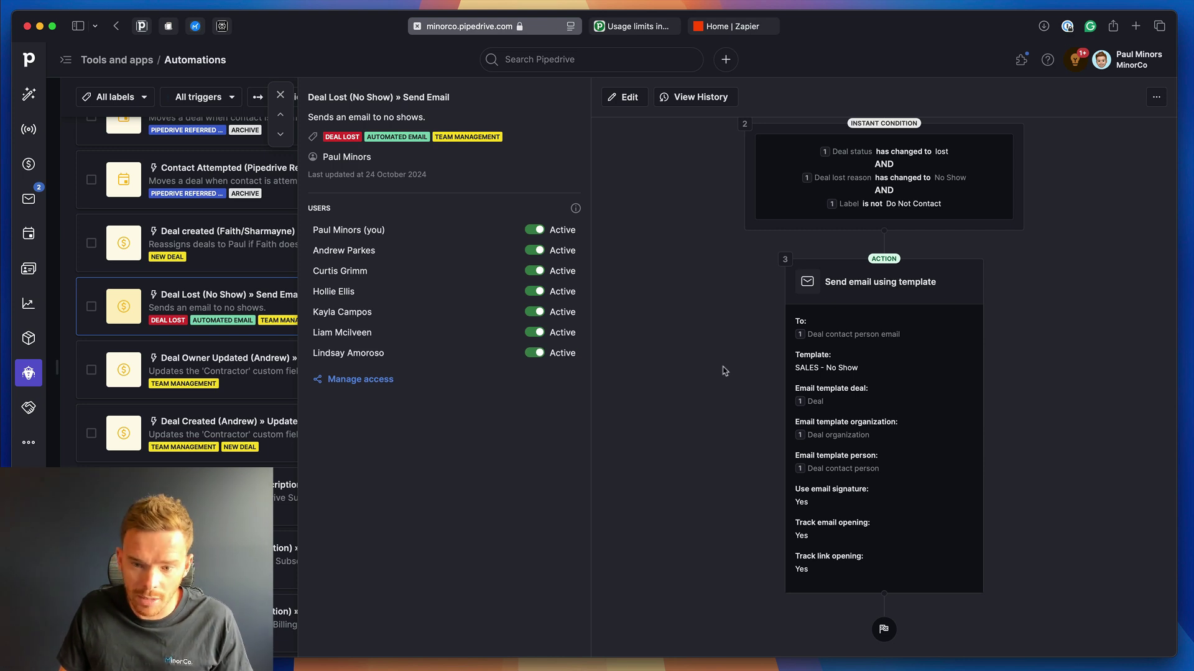
{"action": "scroll", "coordinate": [725, 372], "scroll_direction": "up", "scroll_amount": 1}
{"action": "scroll", "coordinate": [722, 358], "scroll_direction": "up", "scroll_amount": 3}
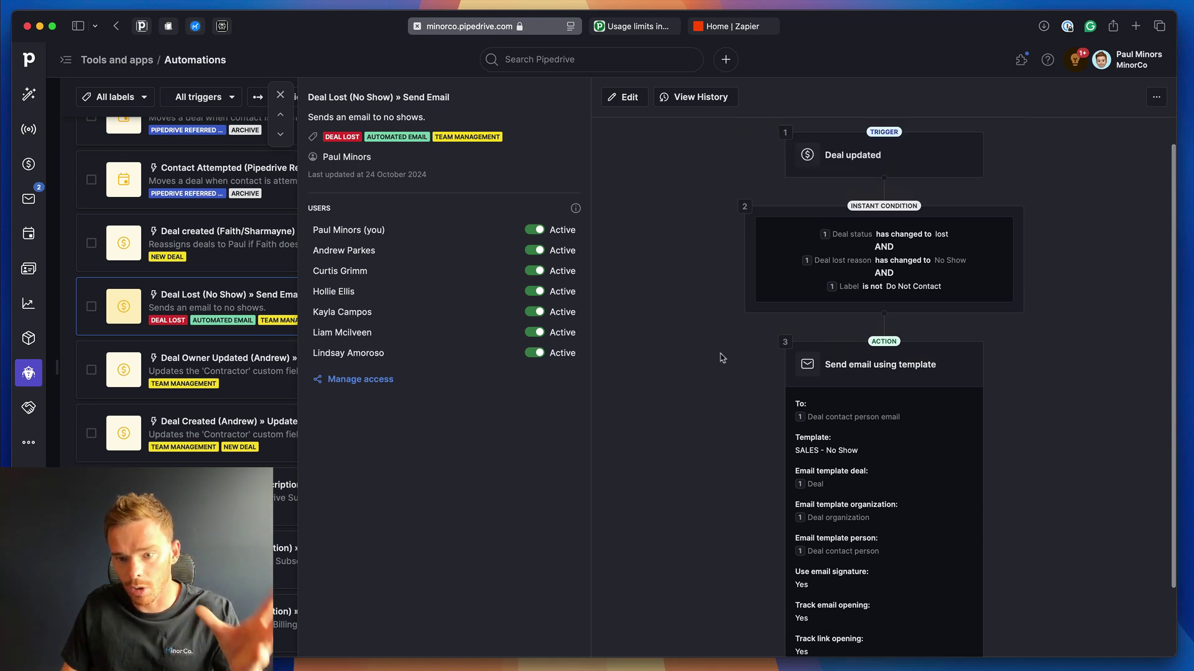
{"action": "scroll", "coordinate": [722, 359], "scroll_direction": "up", "scroll_amount": 1}
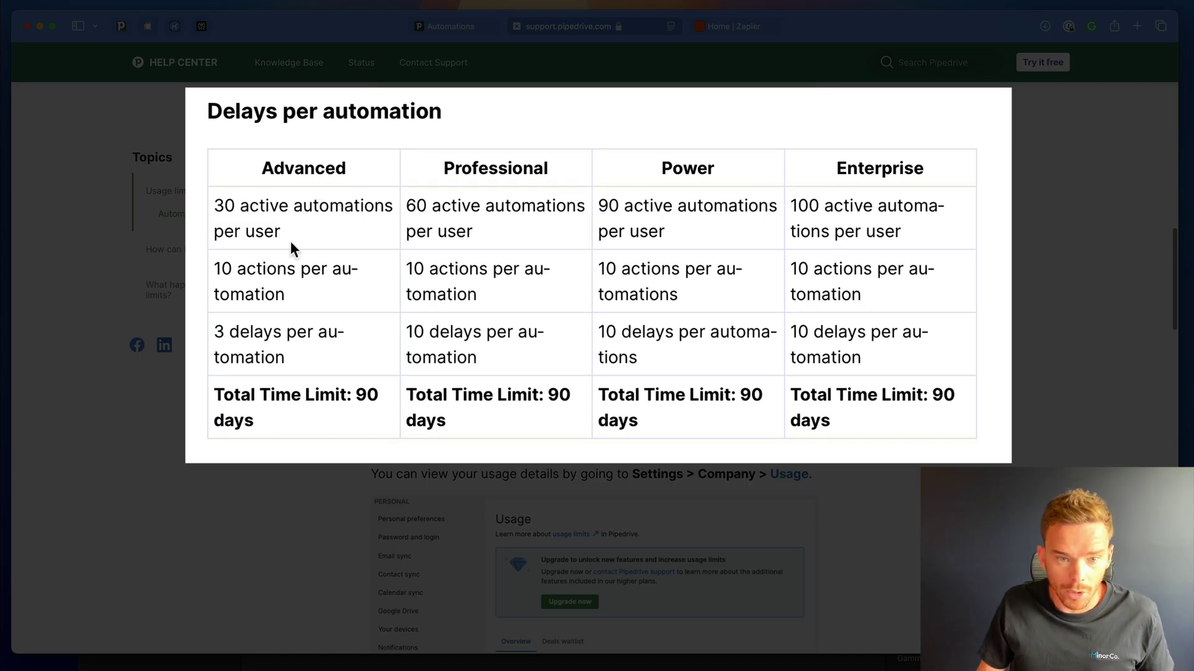
Step: Highlight the limits: 30 active automations, 10 actions, Advanced plan's 3 delays, 90 days total
{"action": "left_click_drag", "start_coordinate": [281, 231], "coordinate": [219, 198]}
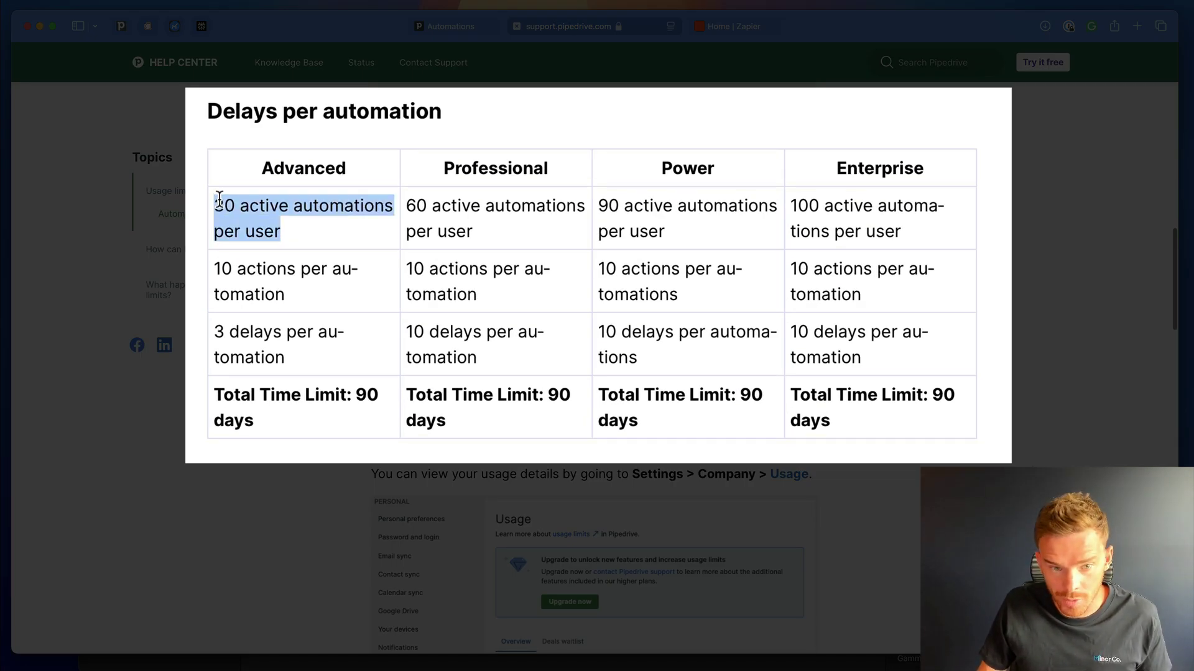
{"action": "left_click_drag", "start_coordinate": [287, 296], "coordinate": [217, 260]}
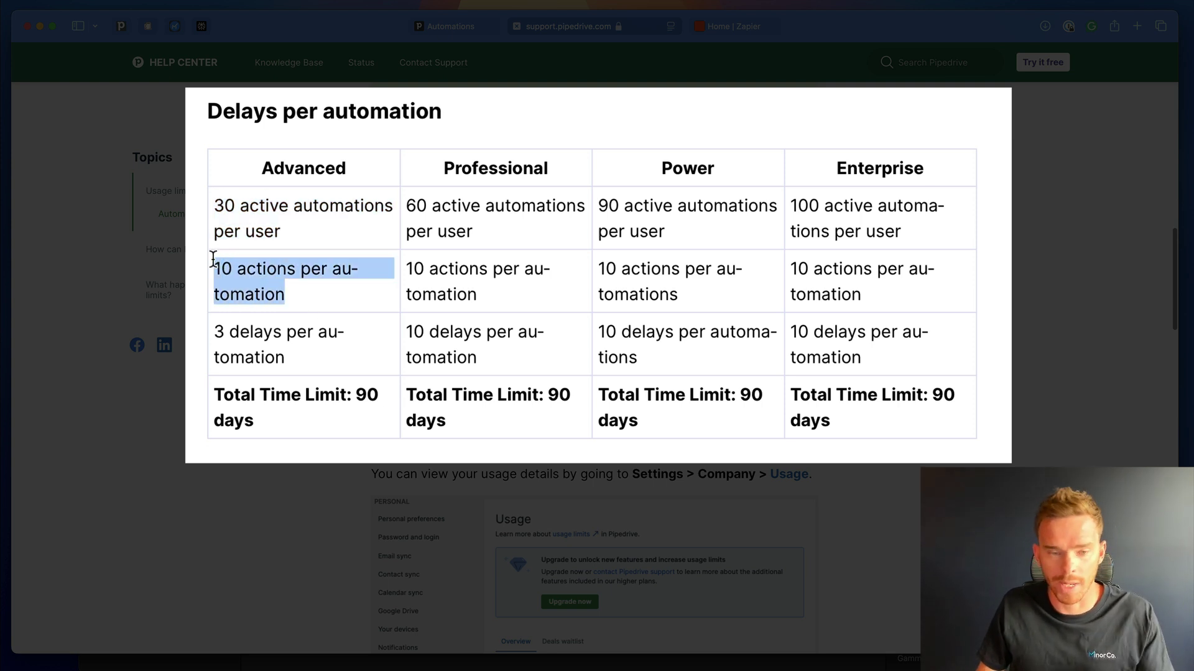
{"action": "left_click", "coordinate": [336, 300]}
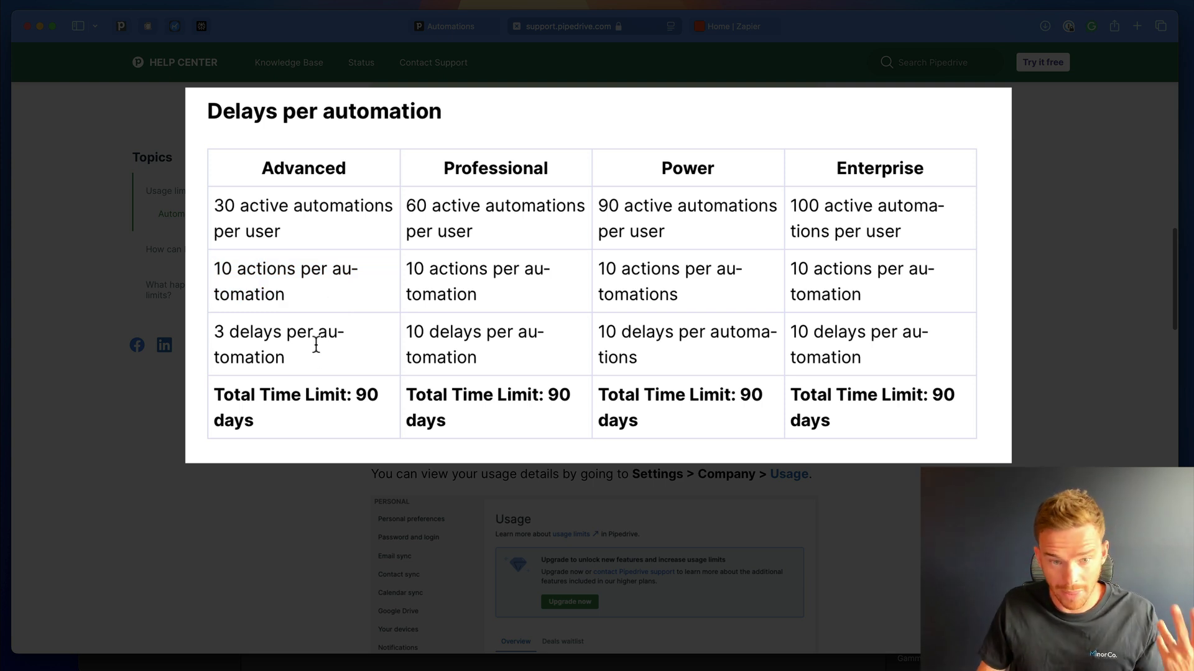
{"action": "left_click_drag", "start_coordinate": [284, 358], "coordinate": [220, 331]}
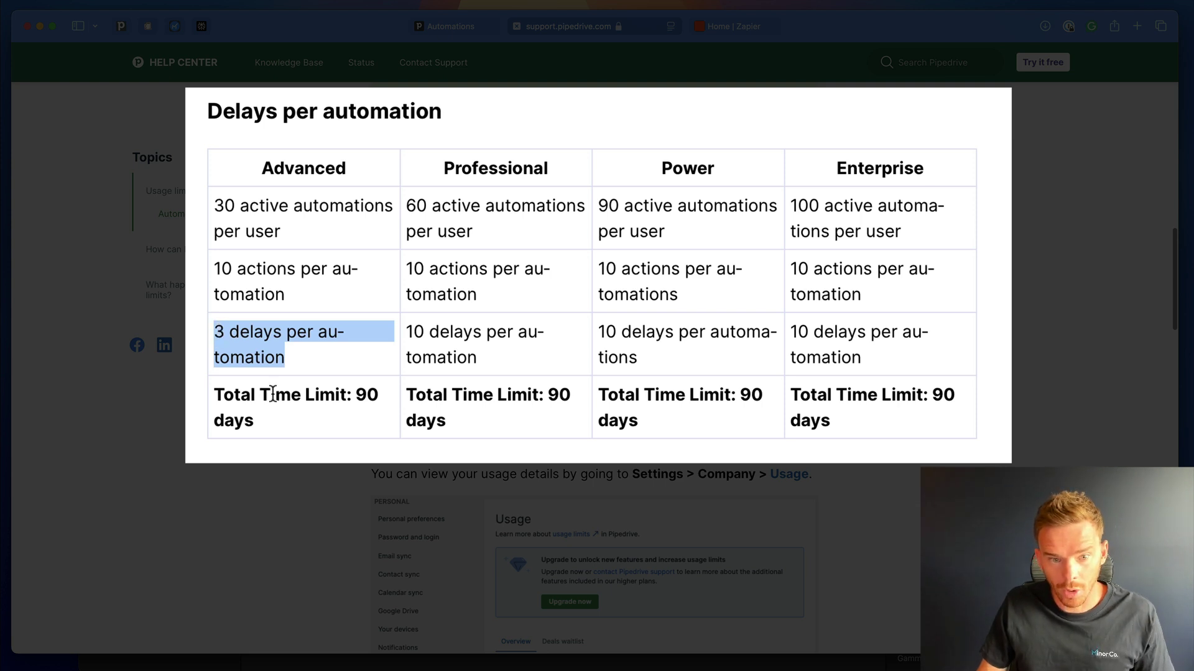
{"action": "left_click_drag", "start_coordinate": [264, 416], "coordinate": [356, 395]}
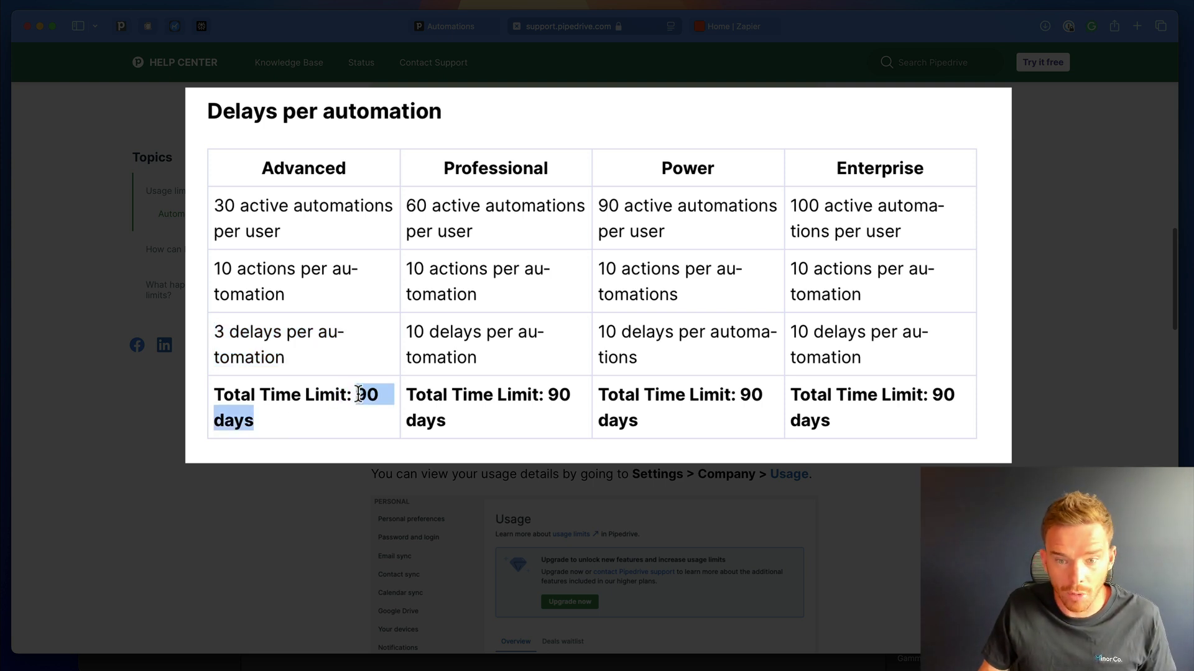
{"action": "left_click", "coordinate": [426, 294]}
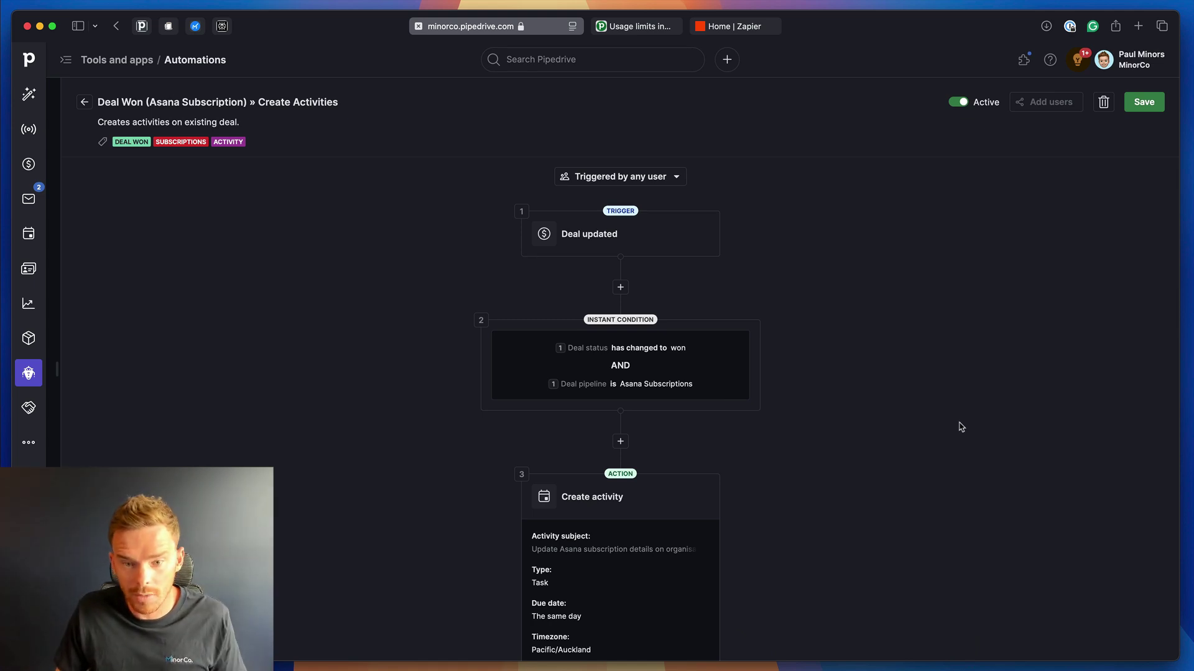
Step: Scroll the Create Activities automation down to its sixth, same-day Task step
{"action": "scroll", "coordinate": [866, 469], "scroll_direction": "down", "scroll_amount": 15}
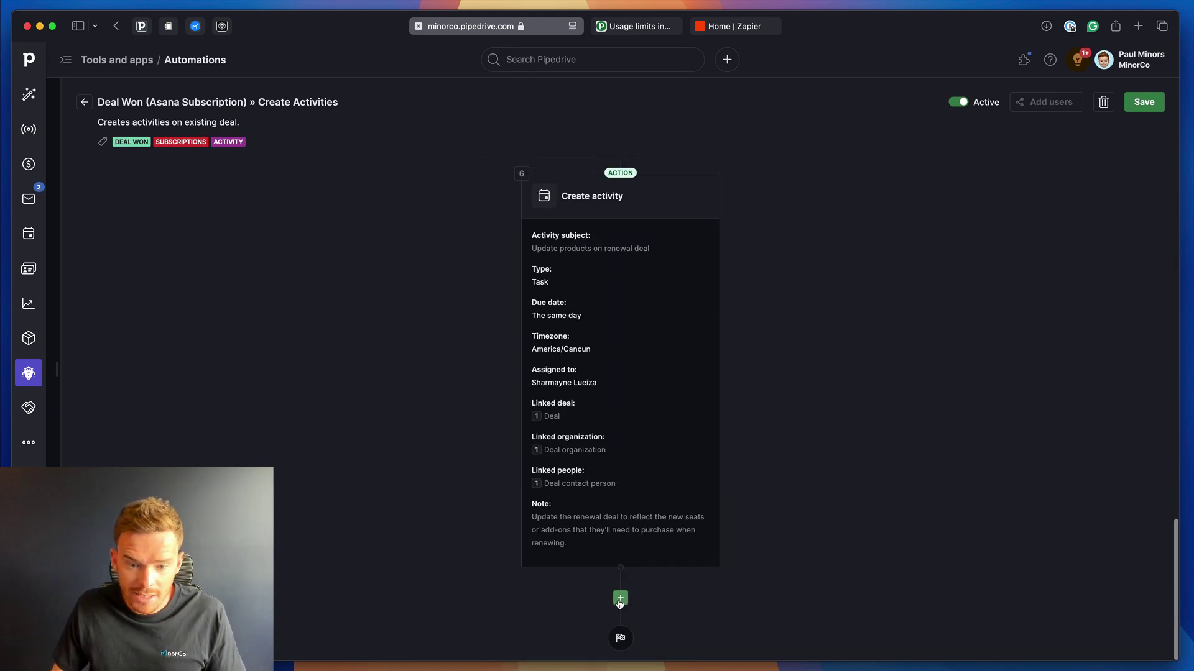
Step: Add a seventh step below step 6 as an action
{"action": "left_click", "coordinate": [620, 598]}
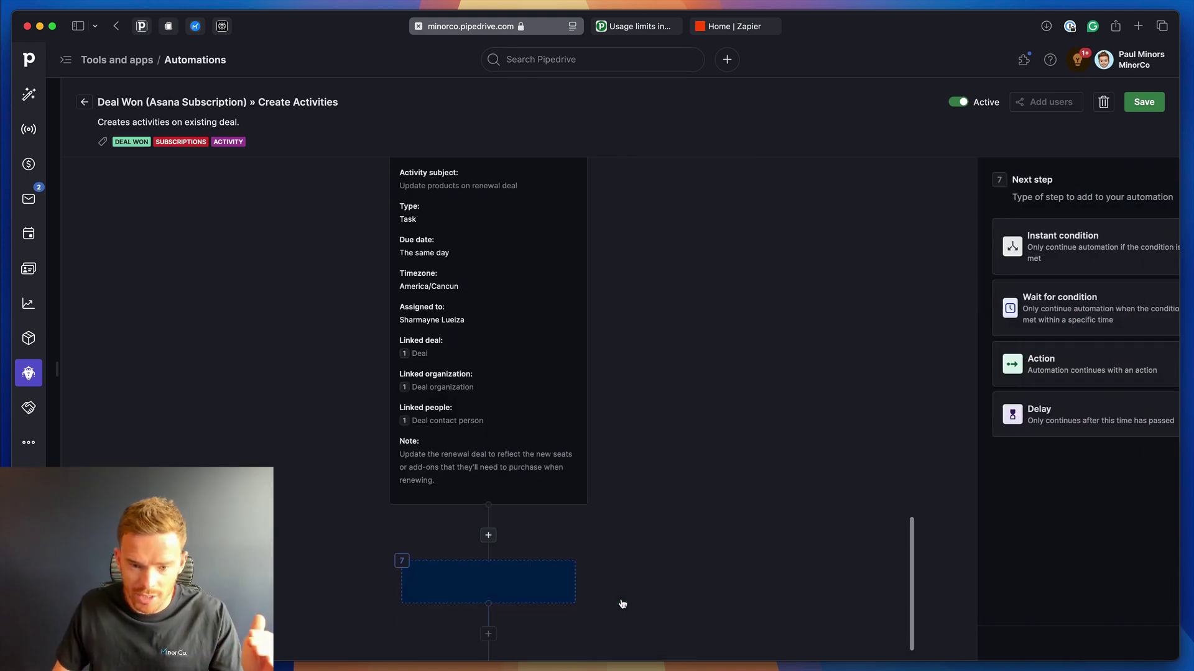
{"action": "left_click", "coordinate": [1026, 367]}
{"action": "scroll", "coordinate": [1045, 447], "scroll_direction": "down", "scroll_amount": 1}
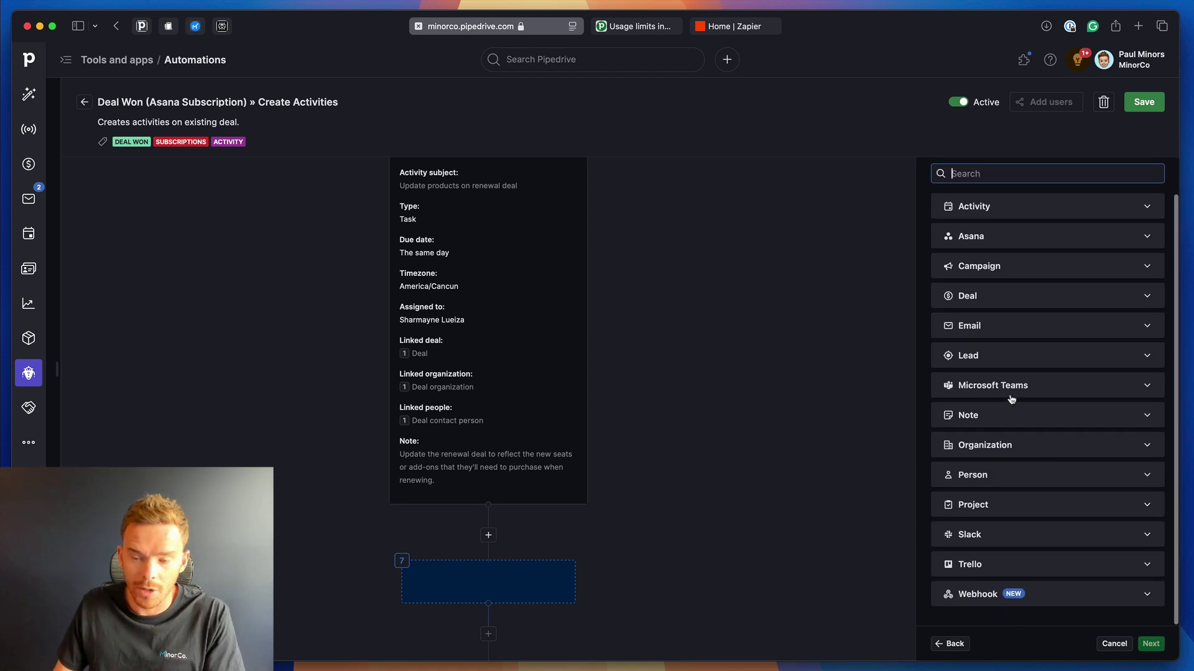
Step: Browse the Microsoft Teams, Trello and Slack action lists, ending on Slack's messaging actions
{"action": "left_click", "coordinate": [1073, 395]}
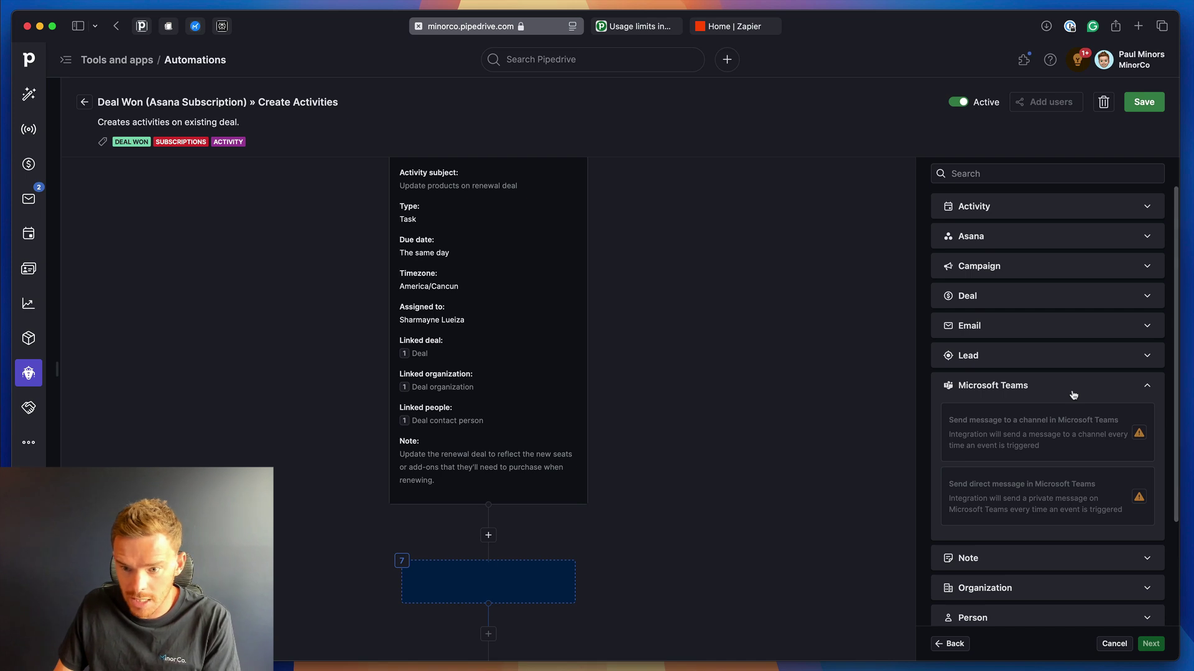
{"action": "left_click", "coordinate": [1069, 394]}
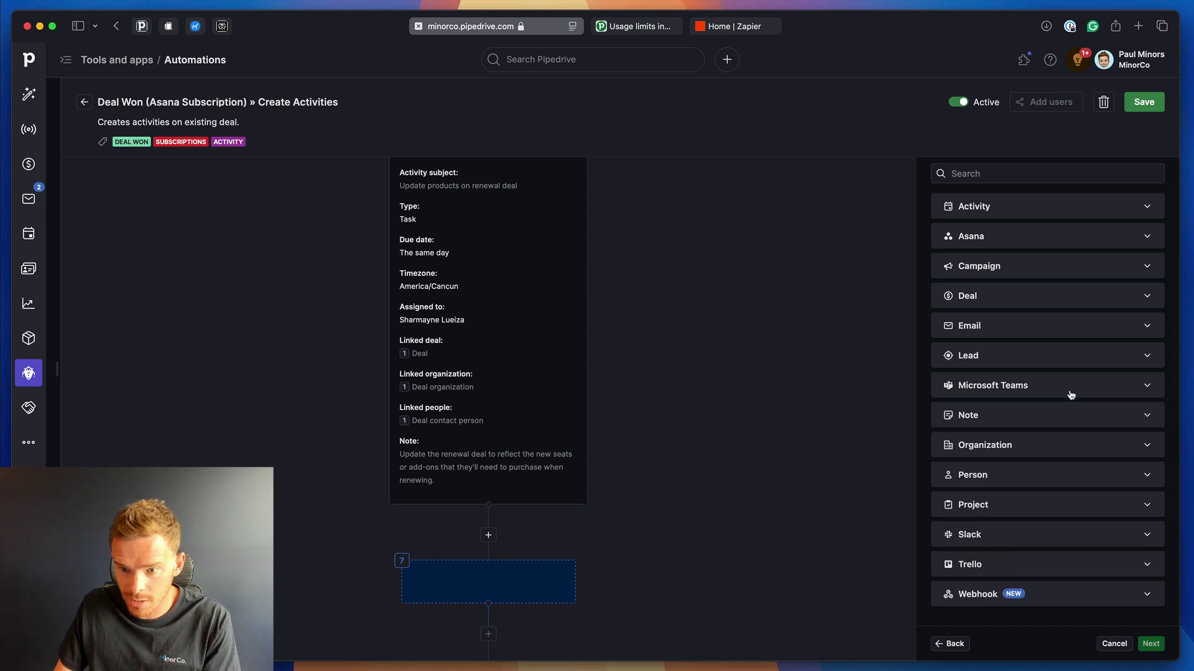
{"action": "left_click", "coordinate": [1028, 536]}
{"action": "left_click", "coordinate": [1027, 537]}
{"action": "left_click", "coordinate": [1029, 566]}
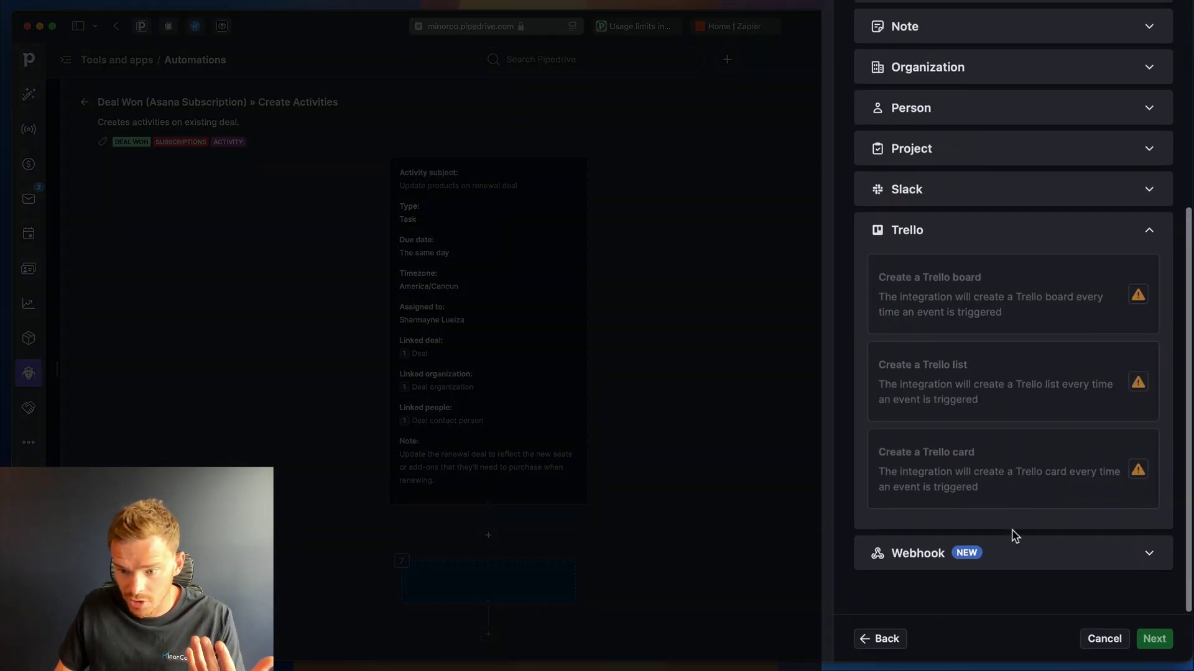
{"action": "scroll", "coordinate": [1026, 398], "scroll_direction": "up", "scroll_amount": 1}
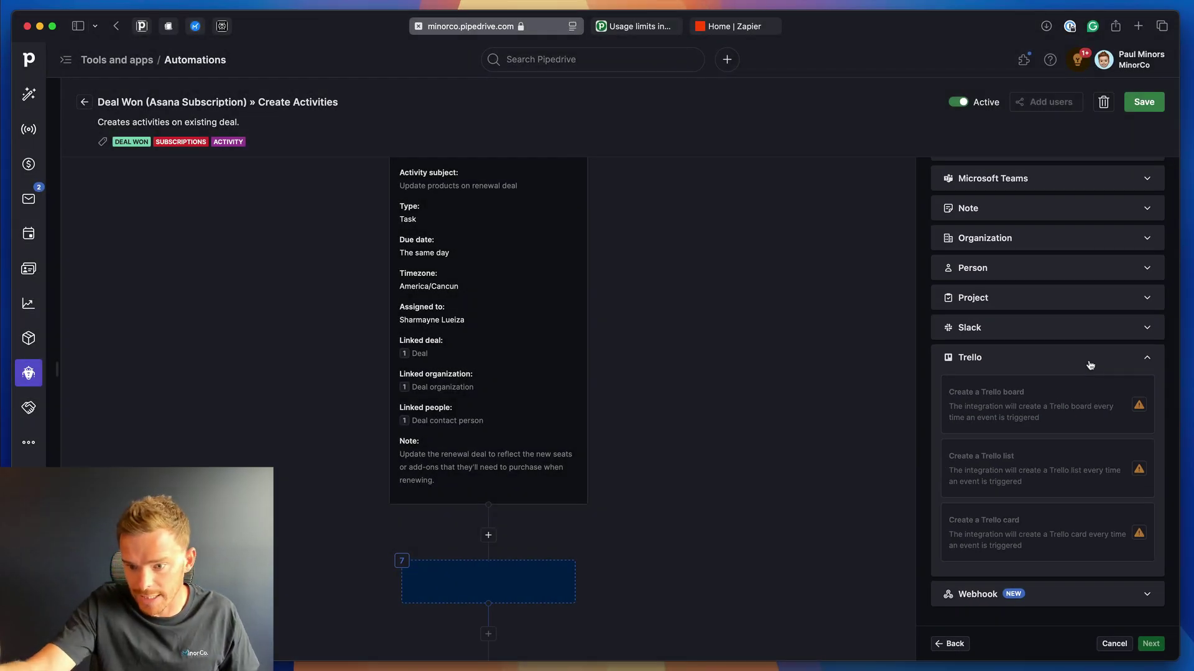
{"action": "left_click", "coordinate": [1090, 364]}
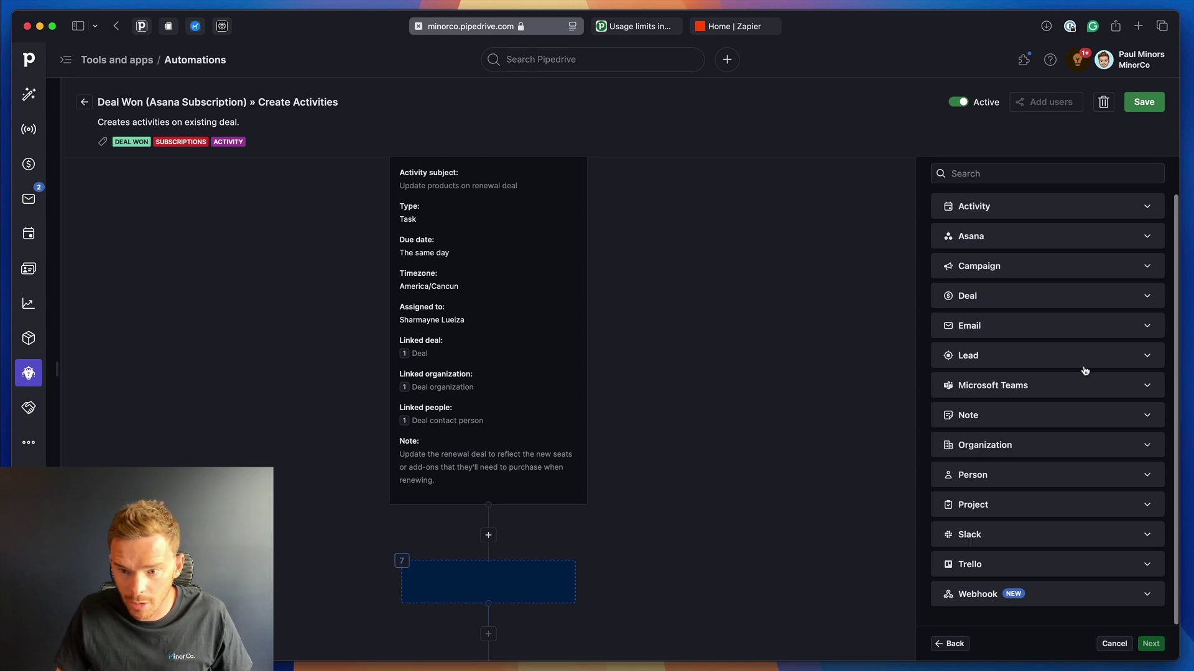
{"action": "left_click", "coordinate": [1024, 539]}
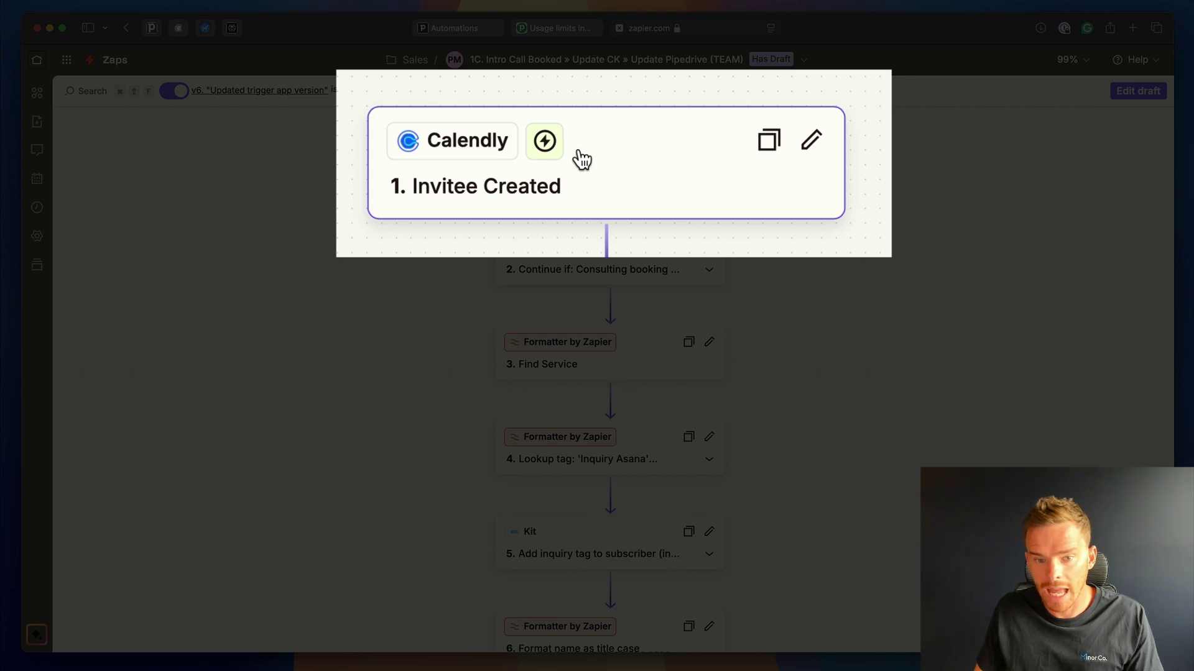
{"action": "scroll", "coordinate": [676, 349], "scroll_direction": "down", "scroll_amount": 1}
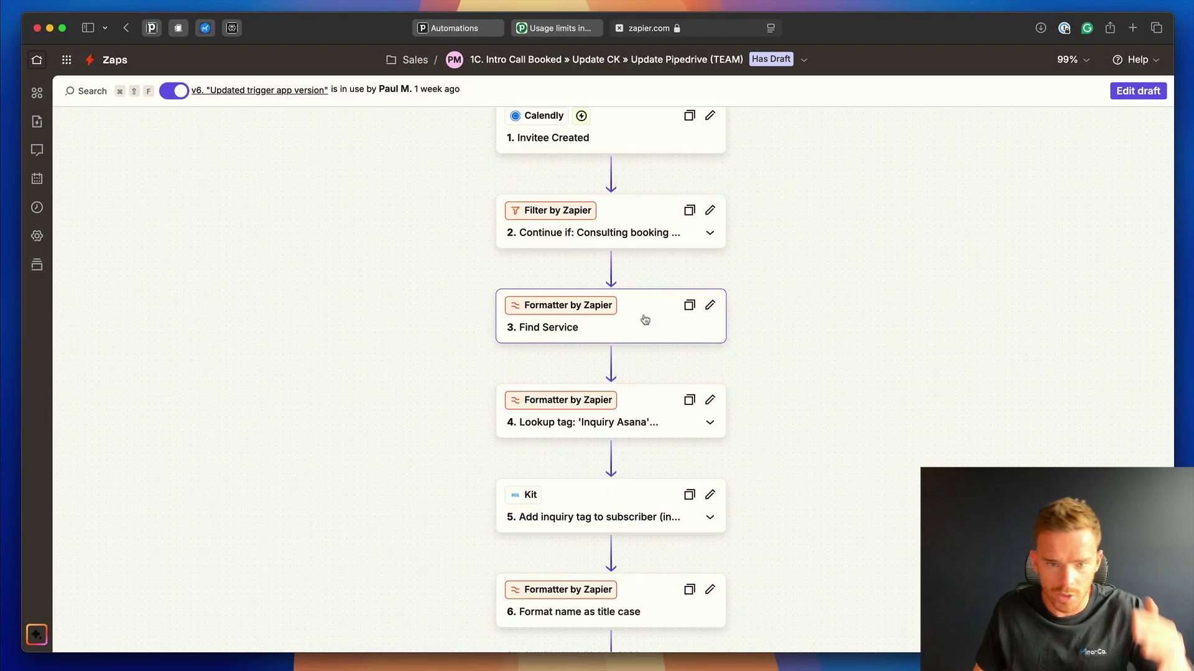
{"action": "scroll", "coordinate": [540, 430], "scroll_direction": "down", "scroll_amount": 5}
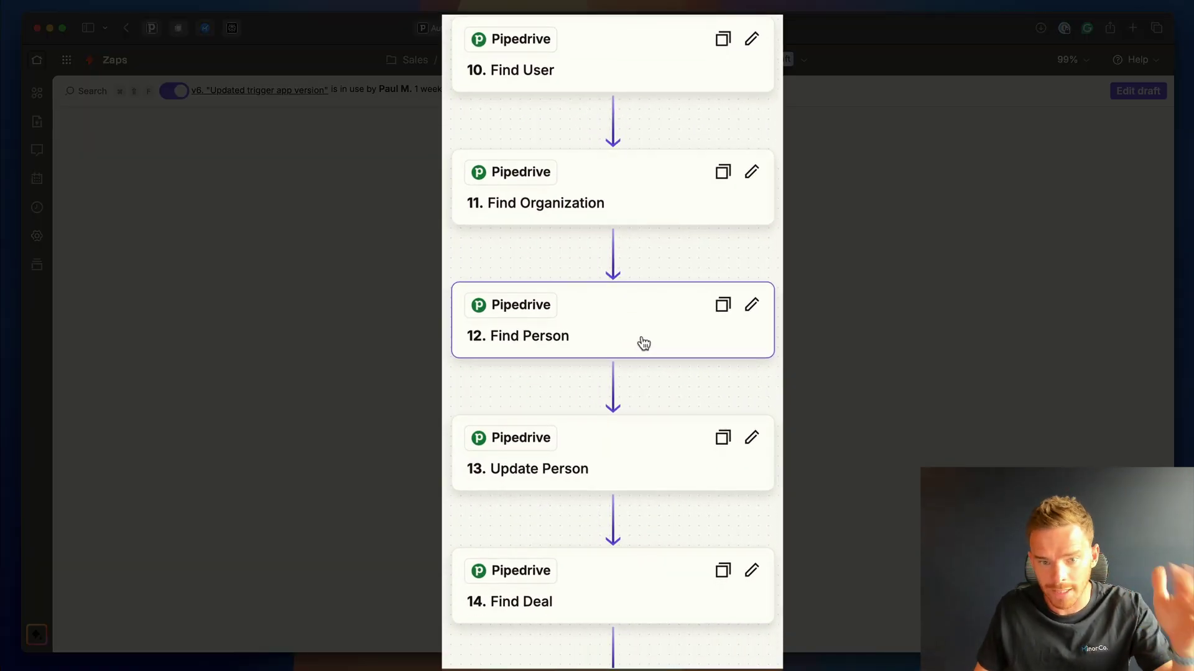
{"action": "scroll", "coordinate": [681, 357], "scroll_direction": "down", "scroll_amount": 4}
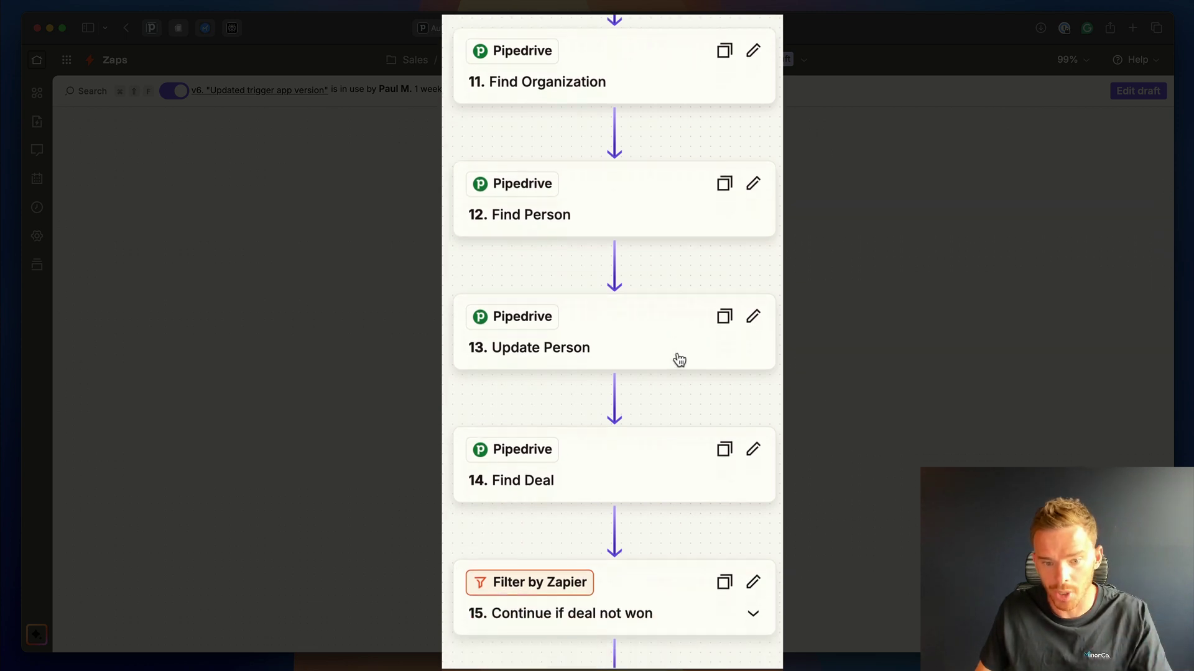
{"action": "scroll", "coordinate": [674, 360], "scroll_direction": "down", "scroll_amount": 10}
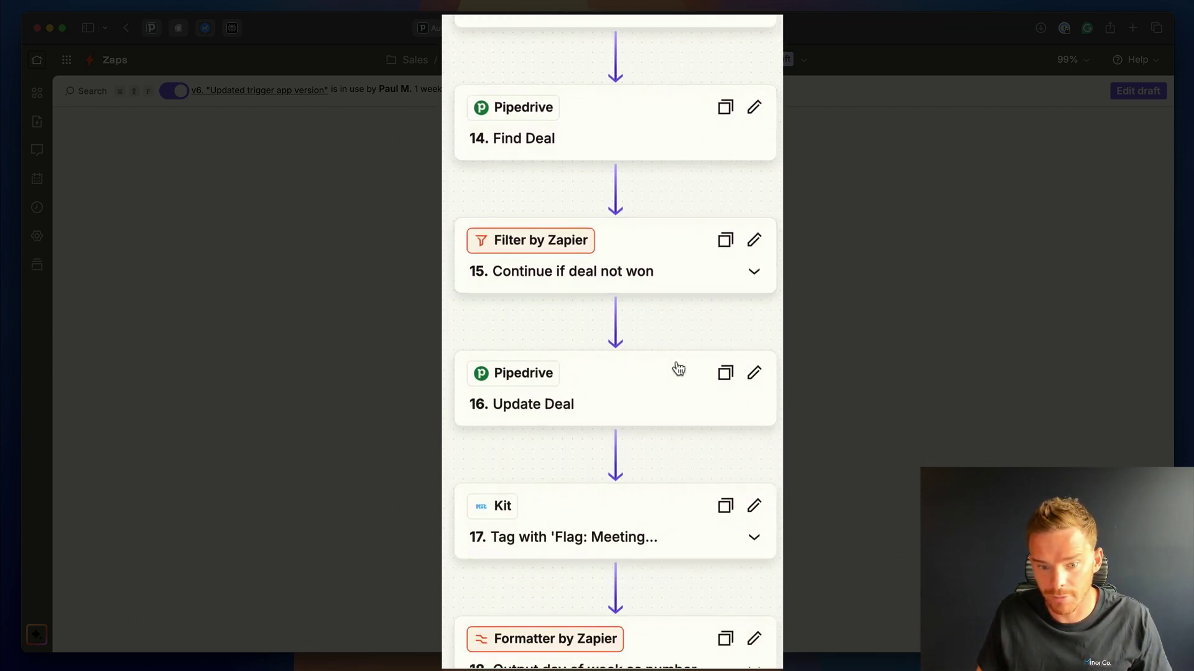
{"action": "scroll", "coordinate": [685, 365], "scroll_direction": "down", "scroll_amount": 12}
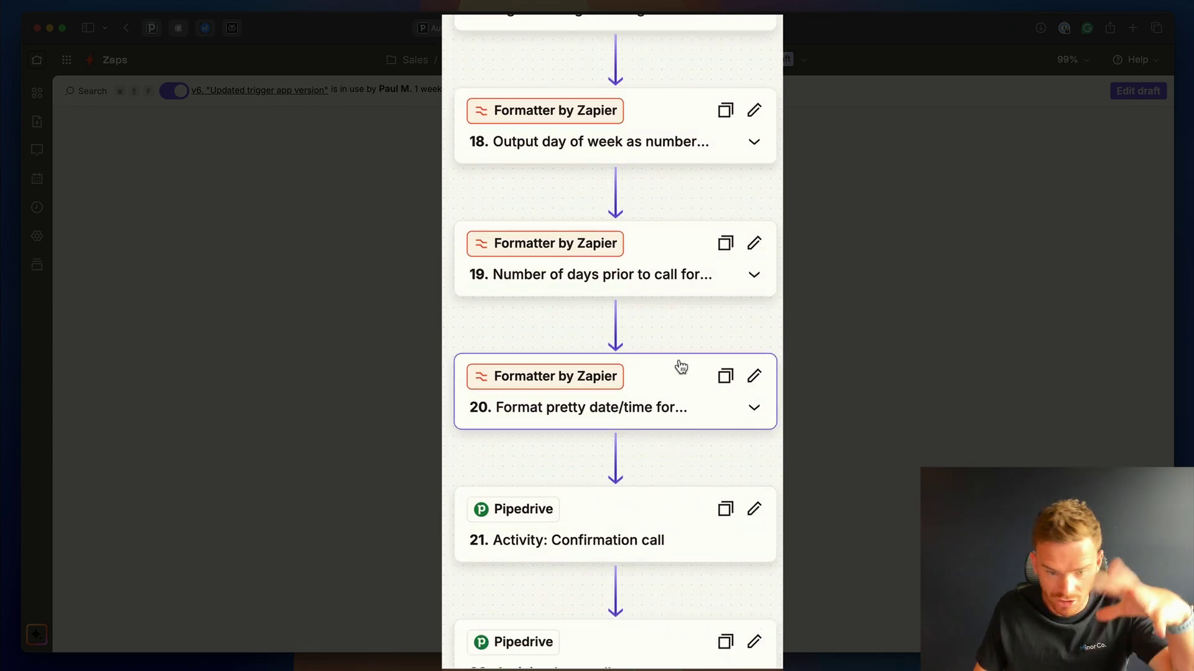
{"action": "scroll", "coordinate": [681, 370], "scroll_direction": "down", "scroll_amount": 7}
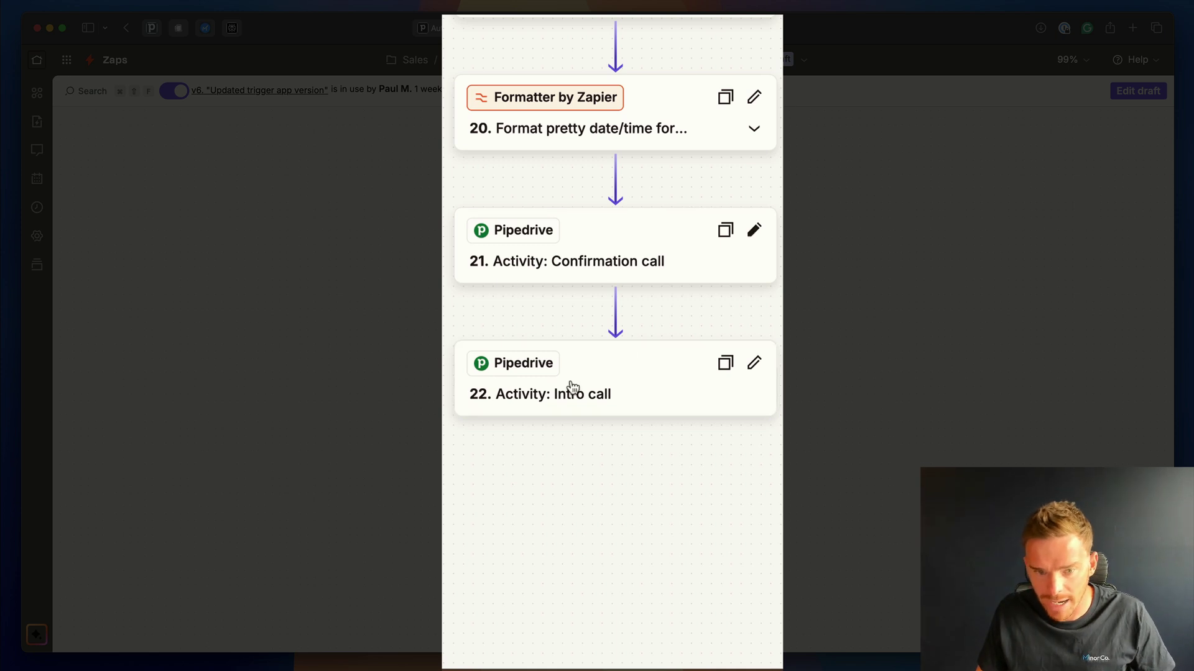
{"action": "scroll", "coordinate": [583, 444], "scroll_direction": "up", "scroll_amount": 20}
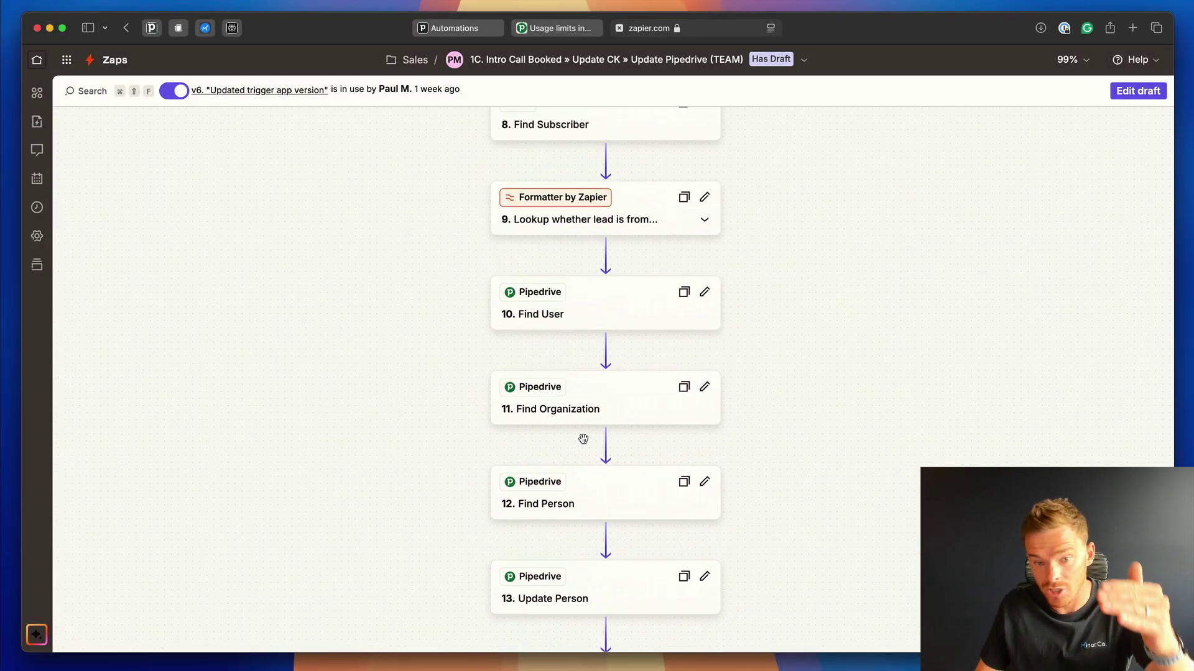
{"action": "scroll", "coordinate": [584, 439], "scroll_direction": "up", "scroll_amount": 8}
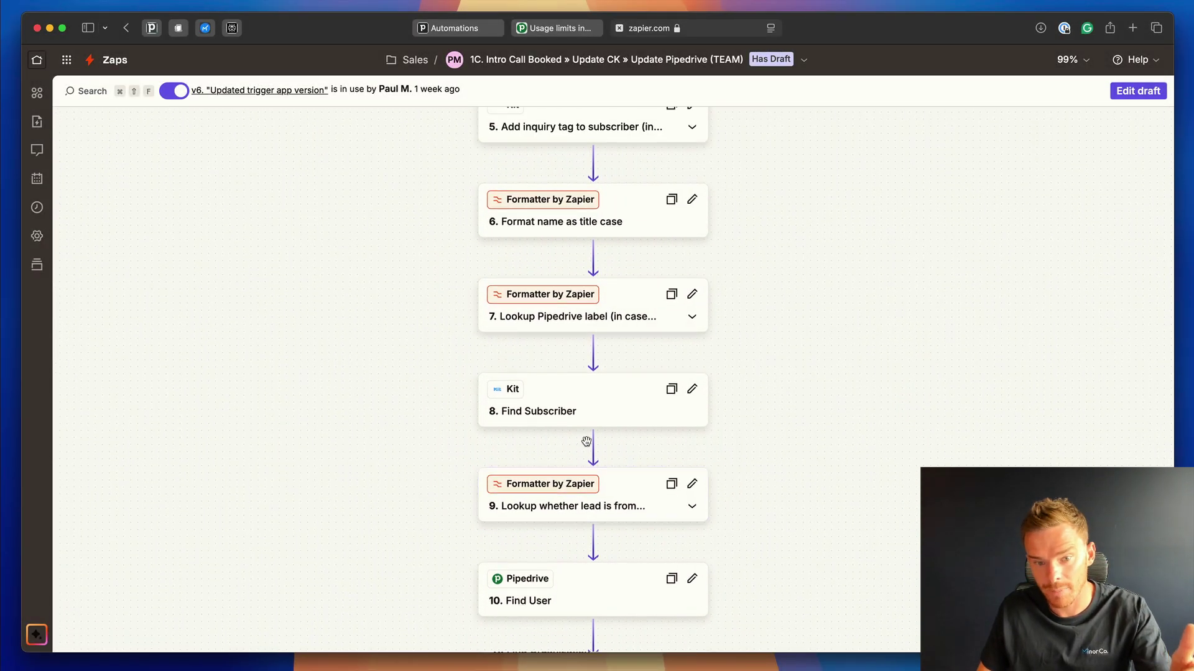
{"action": "scroll", "coordinate": [588, 444], "scroll_direction": "up", "scroll_amount": 2}
{"action": "scroll", "coordinate": [590, 445], "scroll_direction": "up", "scroll_amount": 2}
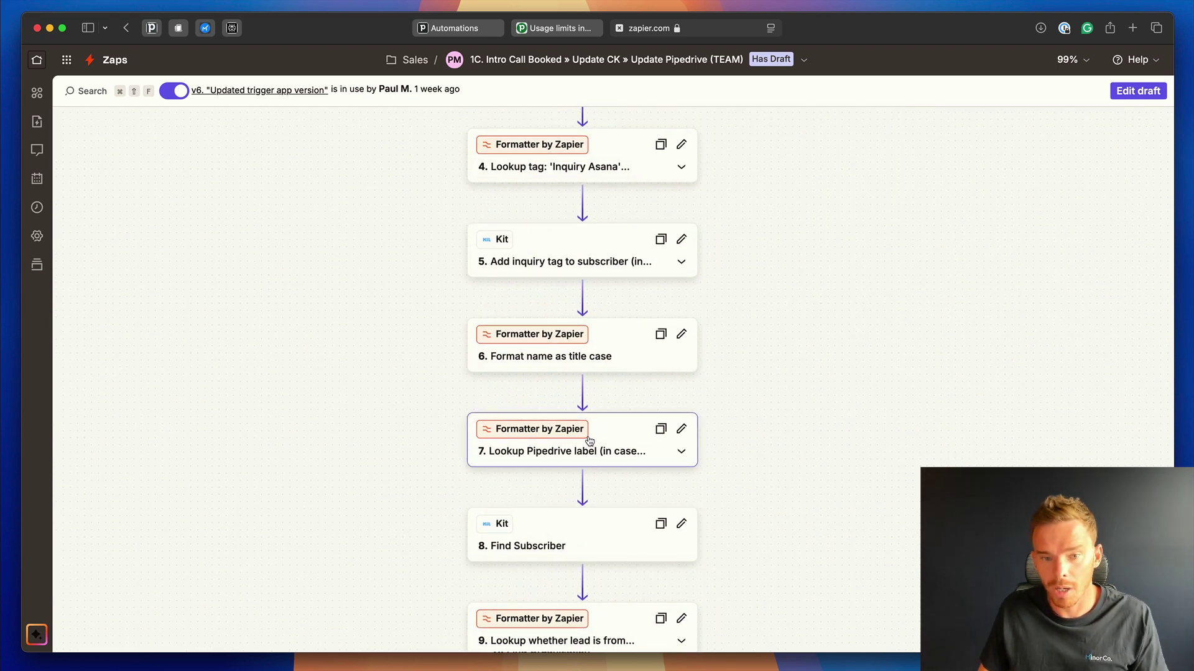
{"action": "scroll", "coordinate": [590, 440], "scroll_direction": "up", "scroll_amount": 2}
{"action": "scroll", "coordinate": [587, 436], "scroll_direction": "down", "scroll_amount": 4}
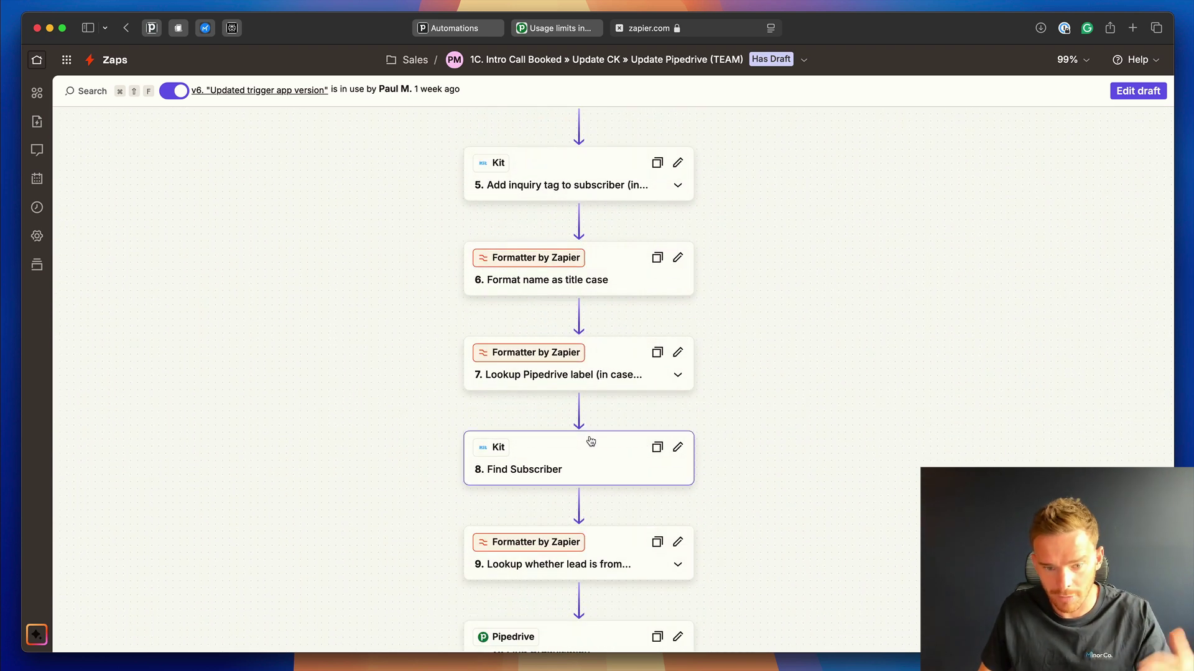
{"action": "scroll", "coordinate": [585, 441], "scroll_direction": "left", "scroll_amount": 2}
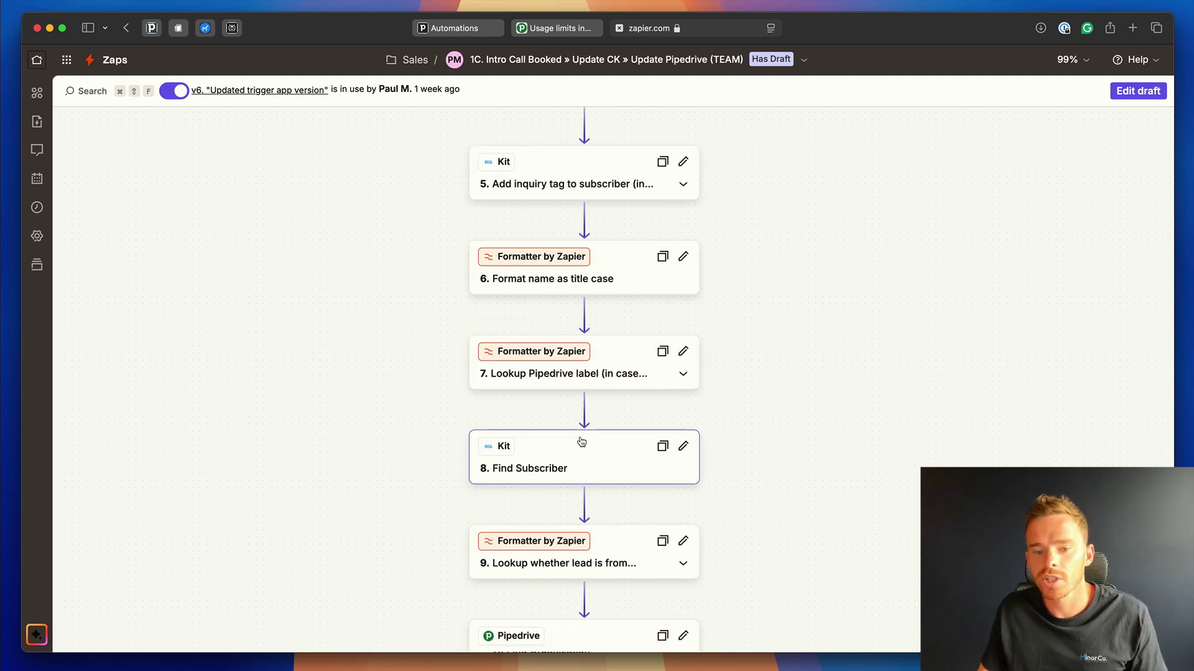
{"action": "scroll", "coordinate": [584, 439], "scroll_direction": "up", "scroll_amount": 10}
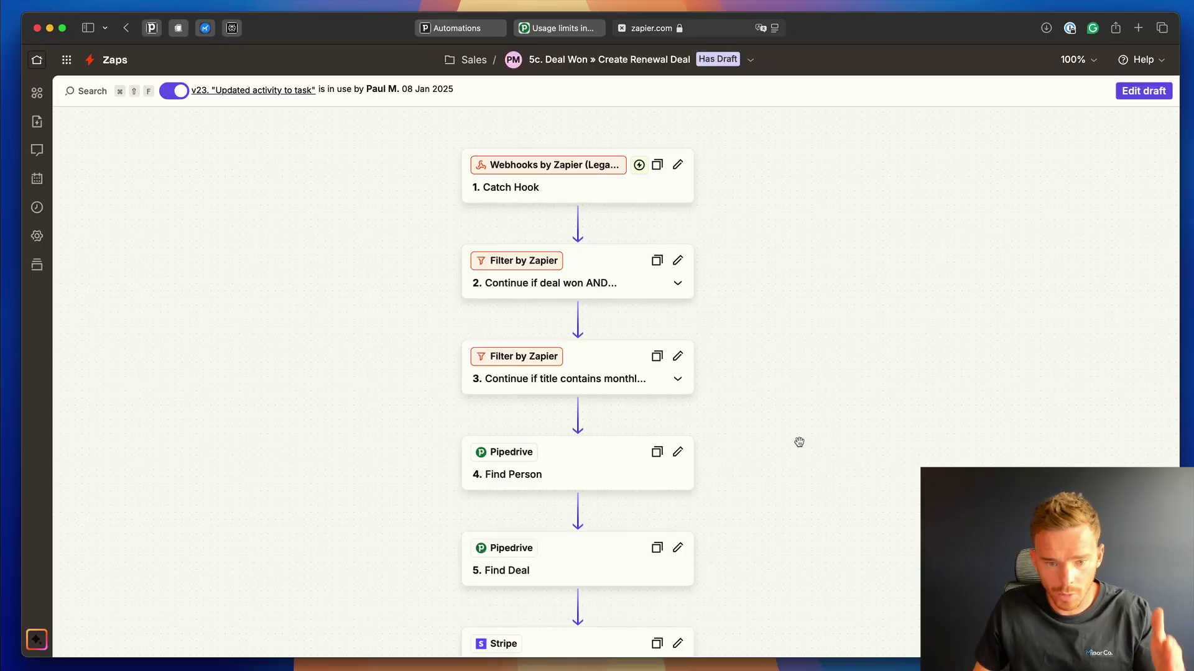
{"action": "scroll", "coordinate": [799, 442], "scroll_direction": "down", "scroll_amount": 2}
{"action": "scroll", "coordinate": [876, 460], "scroll_direction": "down", "scroll_amount": 12}
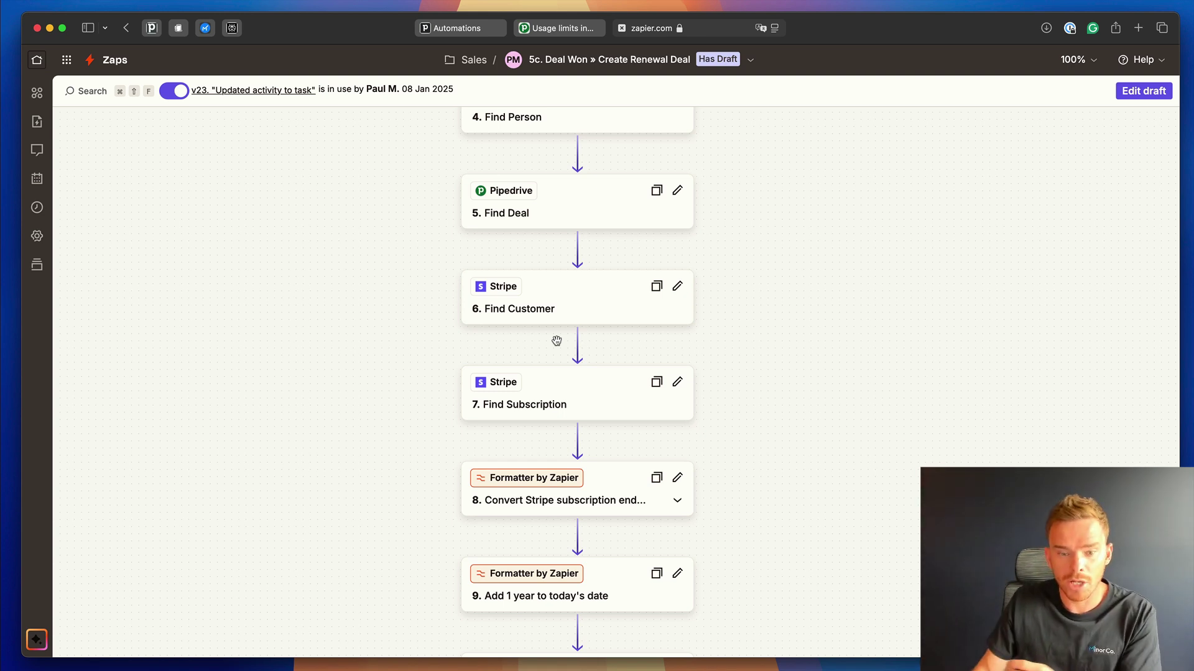
{"action": "scroll", "coordinate": [580, 501], "scroll_direction": "down", "scroll_amount": 7}
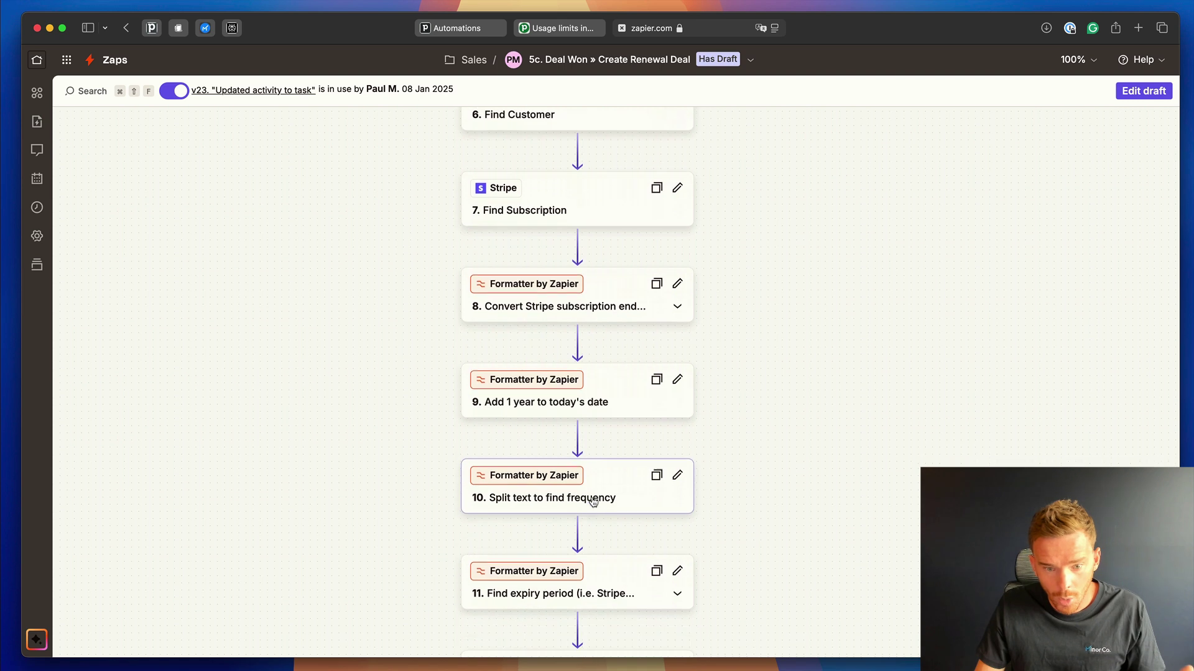
{"action": "scroll", "coordinate": [592, 498], "scroll_direction": "down", "scroll_amount": 3}
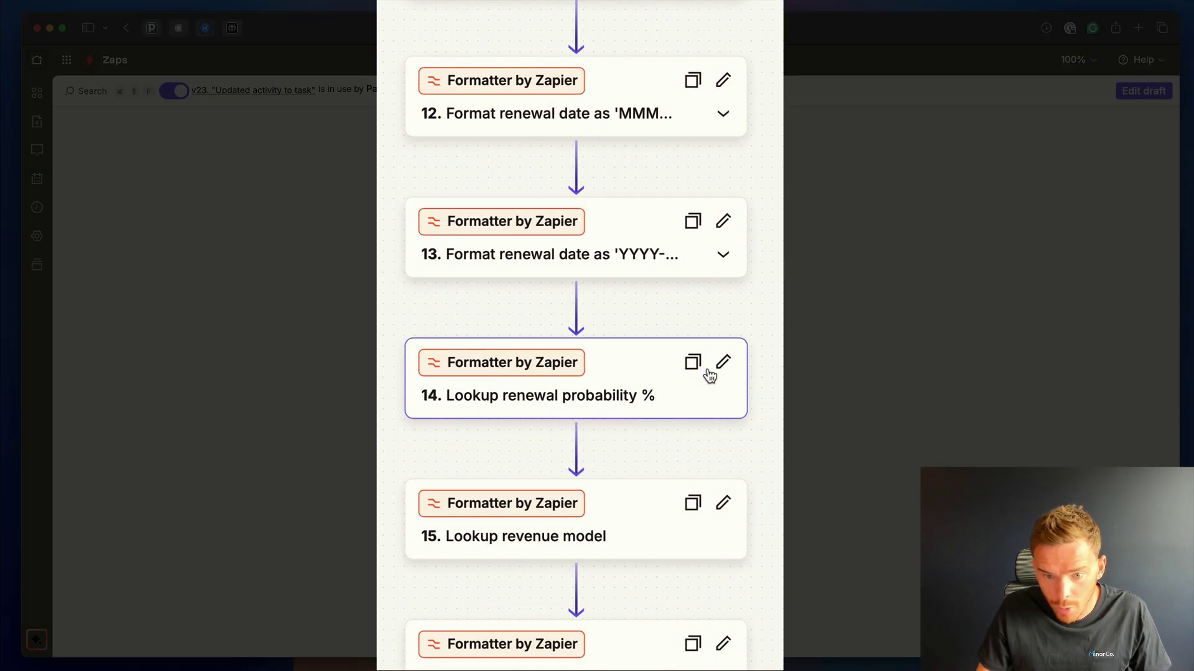
{"action": "left_click", "coordinate": [720, 372]}
{"action": "scroll", "coordinate": [652, 431], "scroll_direction": "down", "scroll_amount": 3}
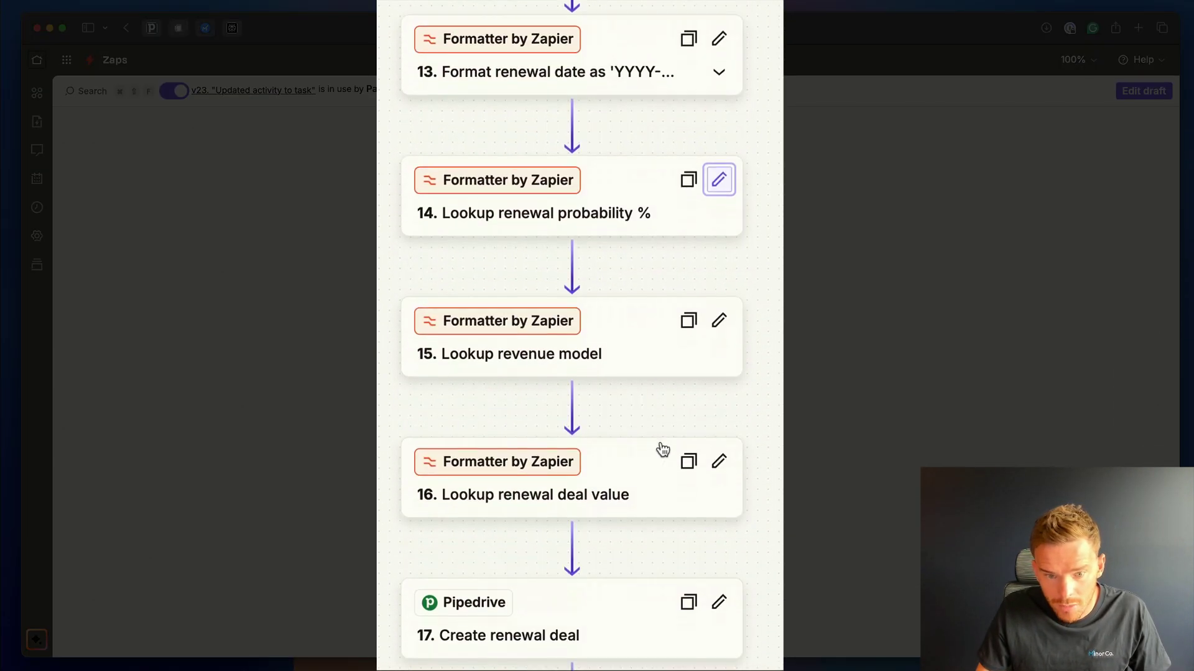
{"action": "left_click", "coordinate": [628, 355]}
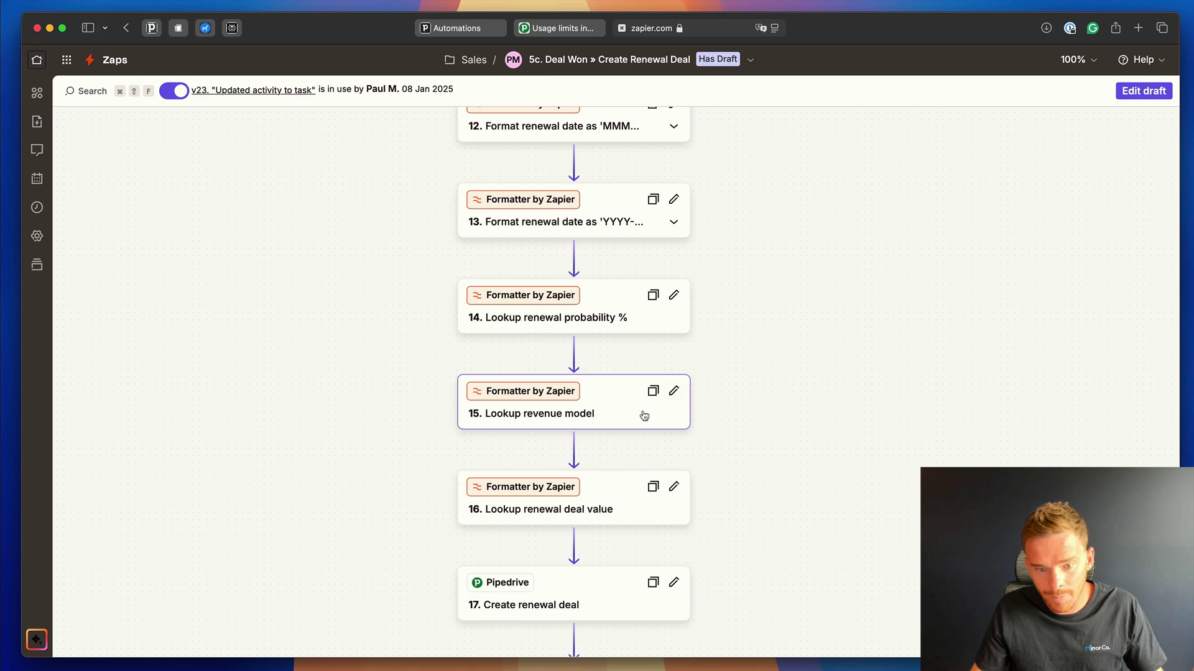
{"action": "scroll", "coordinate": [675, 358], "scroll_direction": "down", "scroll_amount": 5}
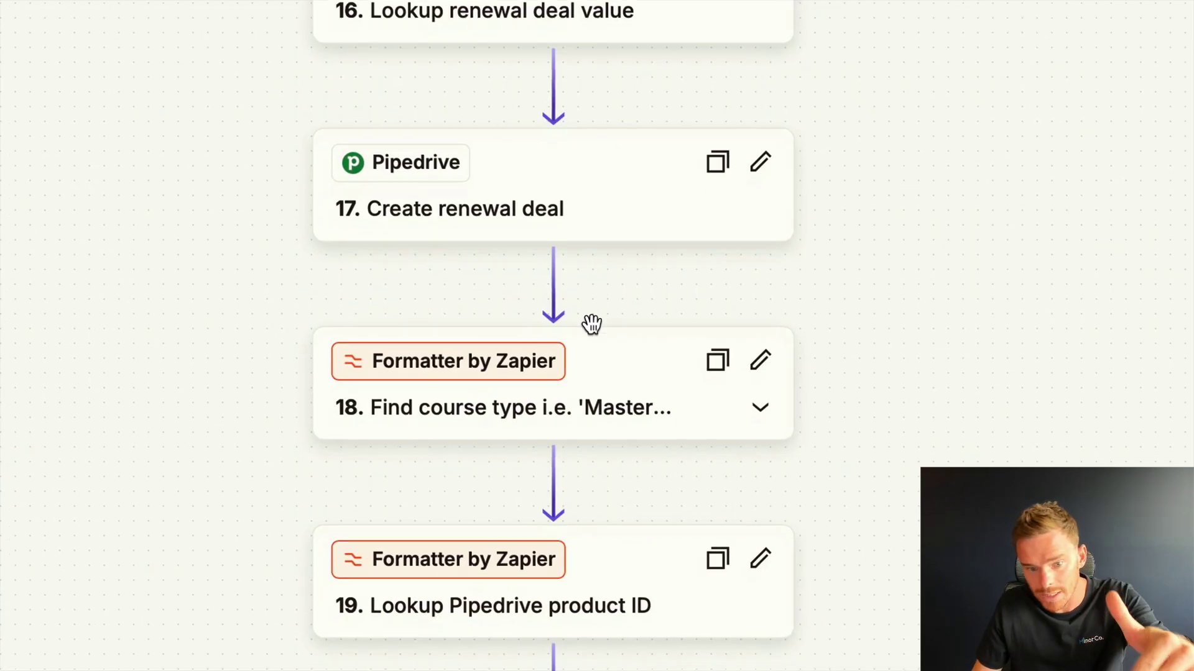
{"action": "scroll", "coordinate": [591, 324], "scroll_direction": "down", "scroll_amount": 10}
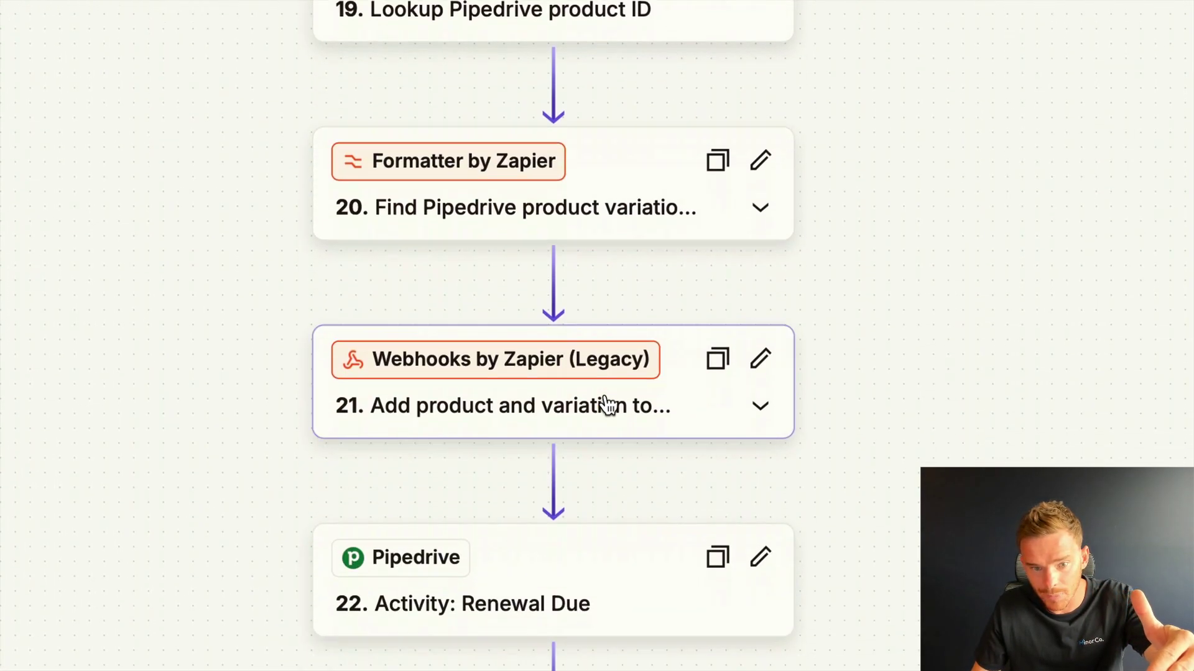
{"action": "scroll", "coordinate": [620, 437], "scroll_direction": "right", "scroll_amount": 2}
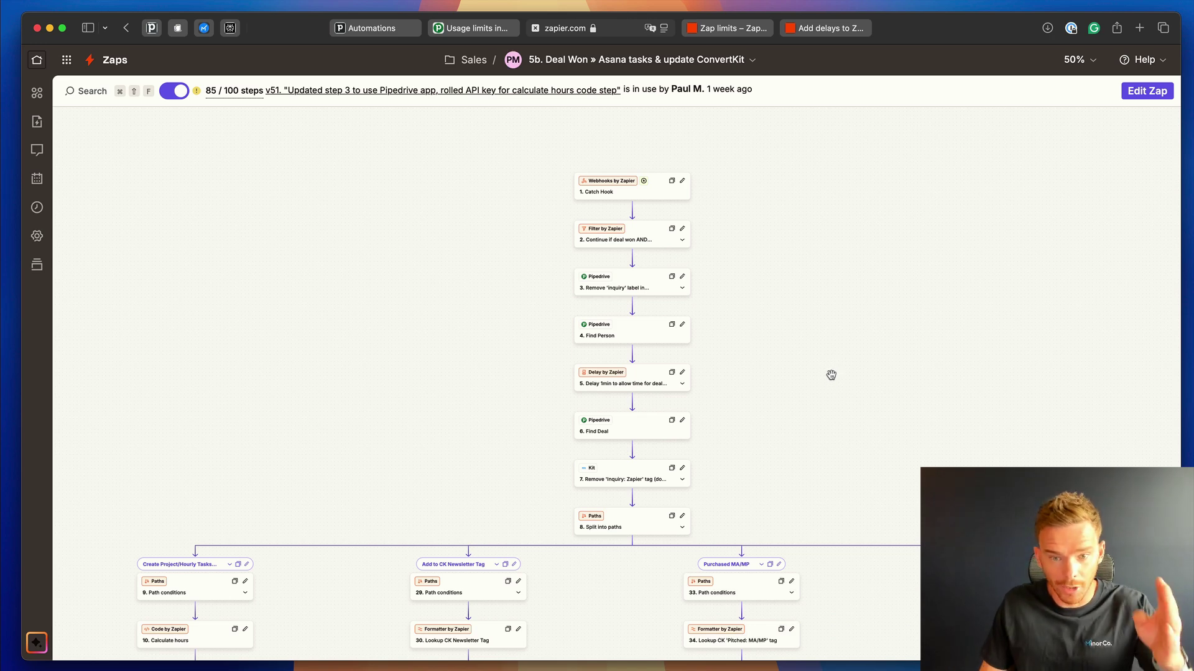
Step: Survey the 85-step zap's Asana and ConvertKit path branches, then pull up the Zap limits article
{"action": "scroll", "coordinate": [831, 374], "scroll_direction": "down", "scroll_amount": 3}
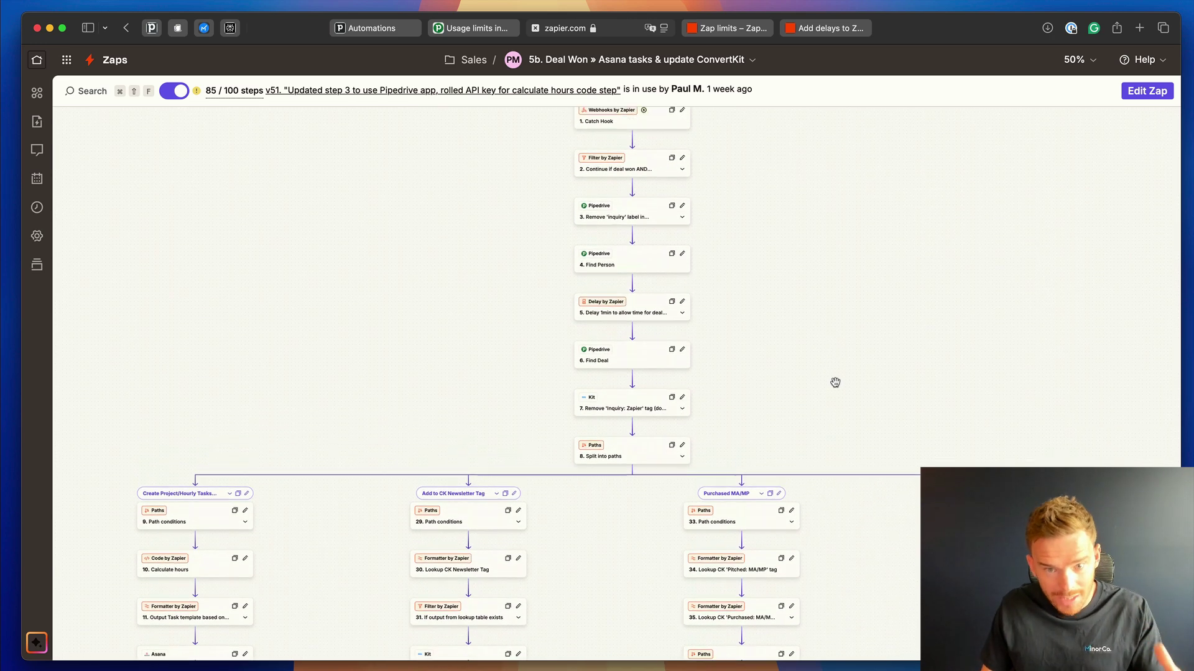
{"action": "scroll", "coordinate": [836, 381], "scroll_direction": "up", "scroll_amount": 1}
{"action": "scroll", "coordinate": [829, 375], "scroll_direction": "down", "scroll_amount": 10}
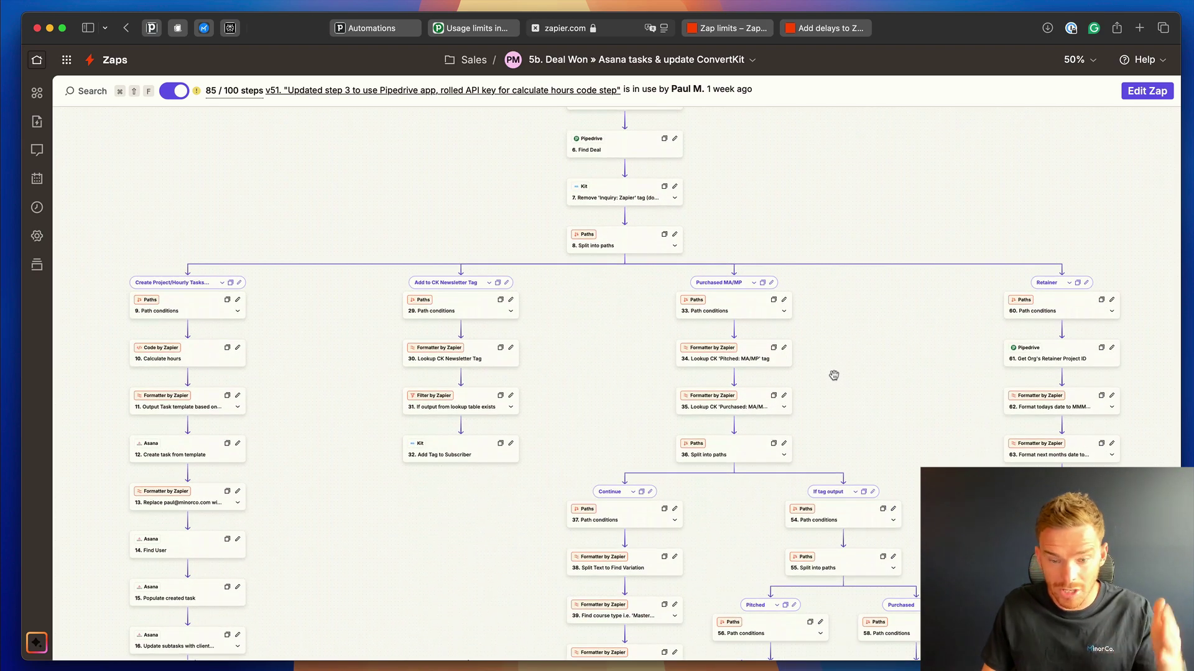
{"action": "scroll", "coordinate": [830, 389], "scroll_direction": "up", "scroll_amount": 15}
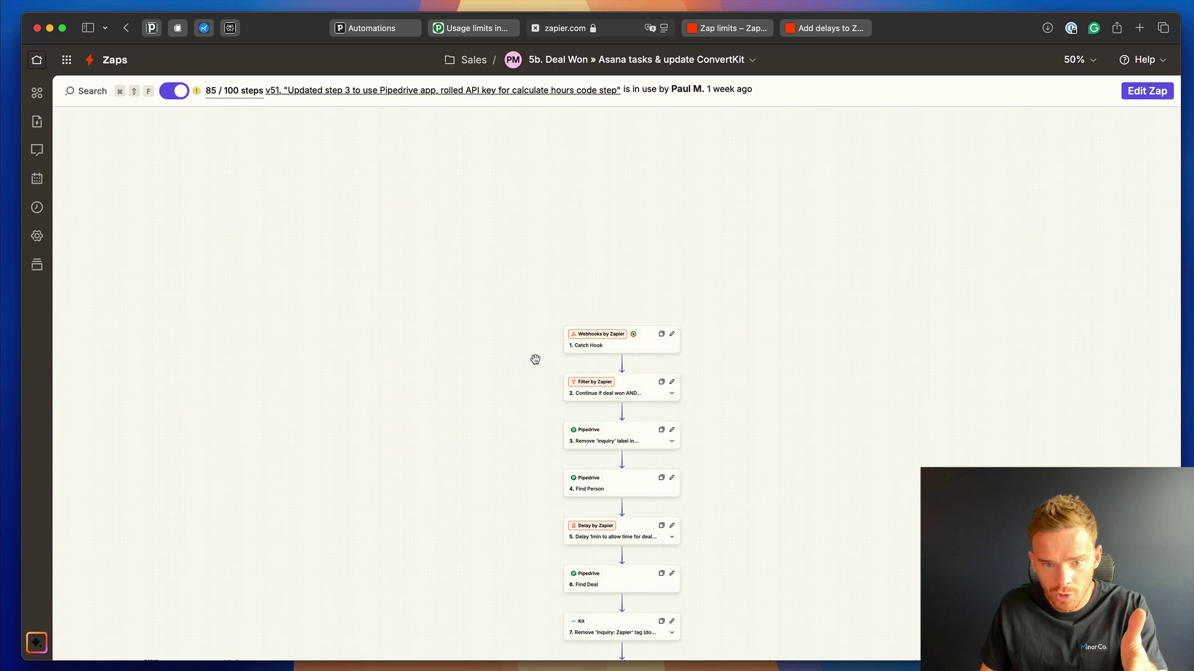
{"action": "scroll", "coordinate": [533, 357], "scroll_direction": "down", "scroll_amount": 9}
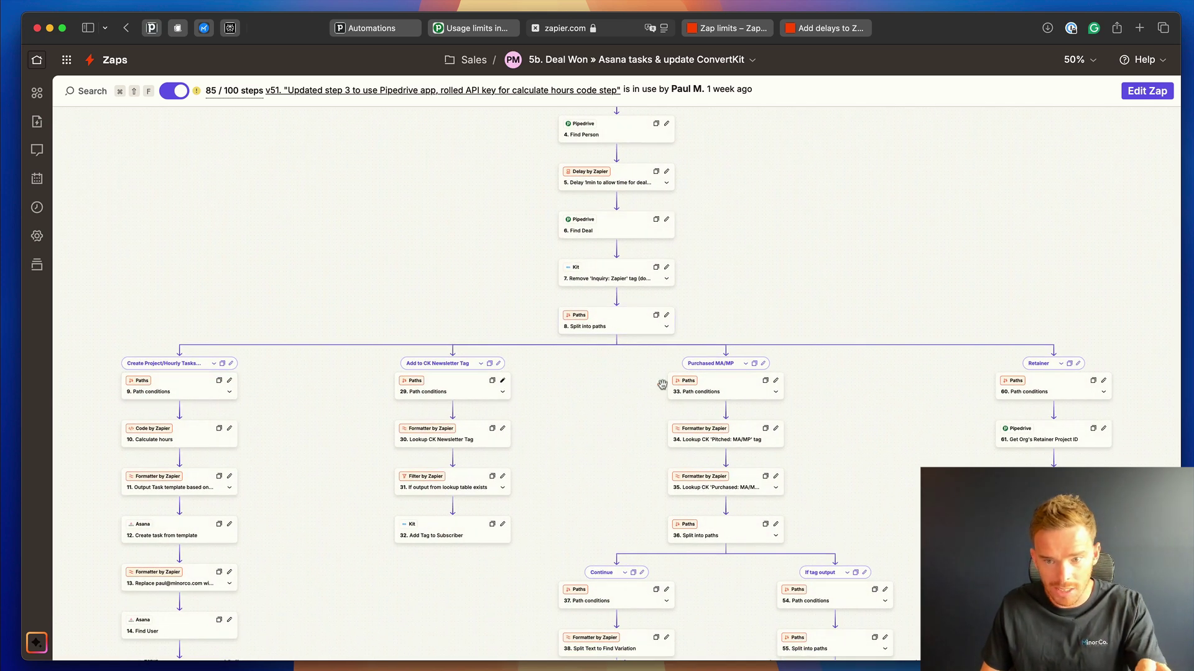
{"action": "scroll", "coordinate": [778, 423], "scroll_direction": "down", "scroll_amount": 3}
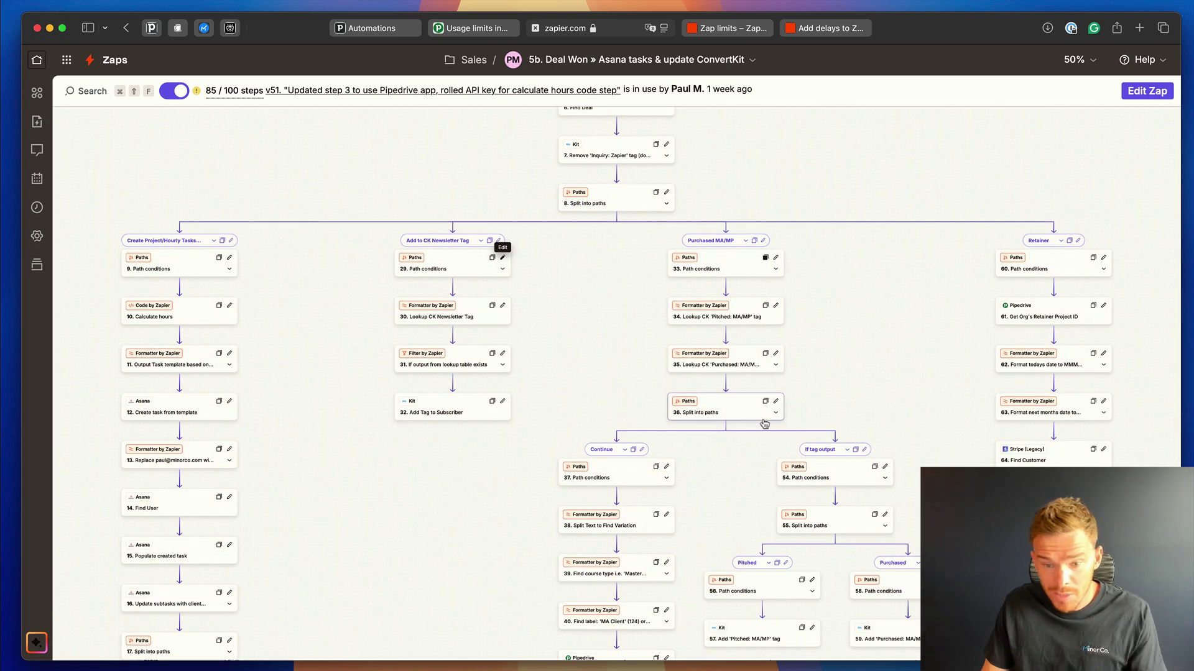
{"action": "scroll", "coordinate": [764, 424], "scroll_direction": "down", "scroll_amount": 4}
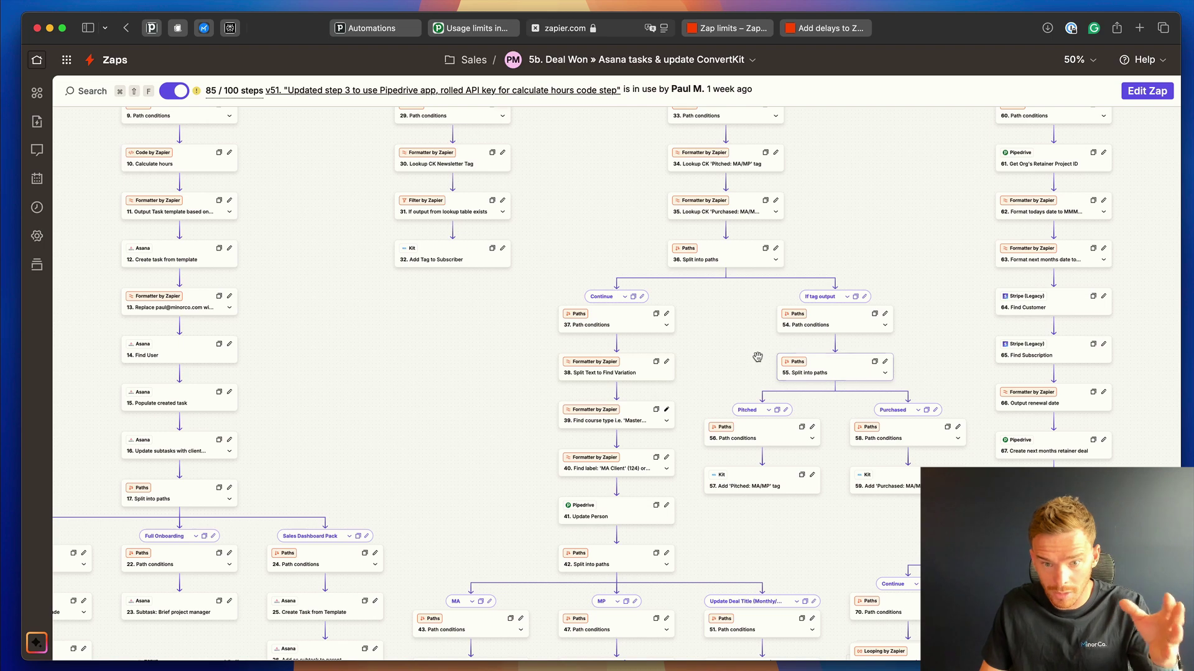
{"action": "scroll", "coordinate": [788, 435], "scroll_direction": "down", "scroll_amount": 6}
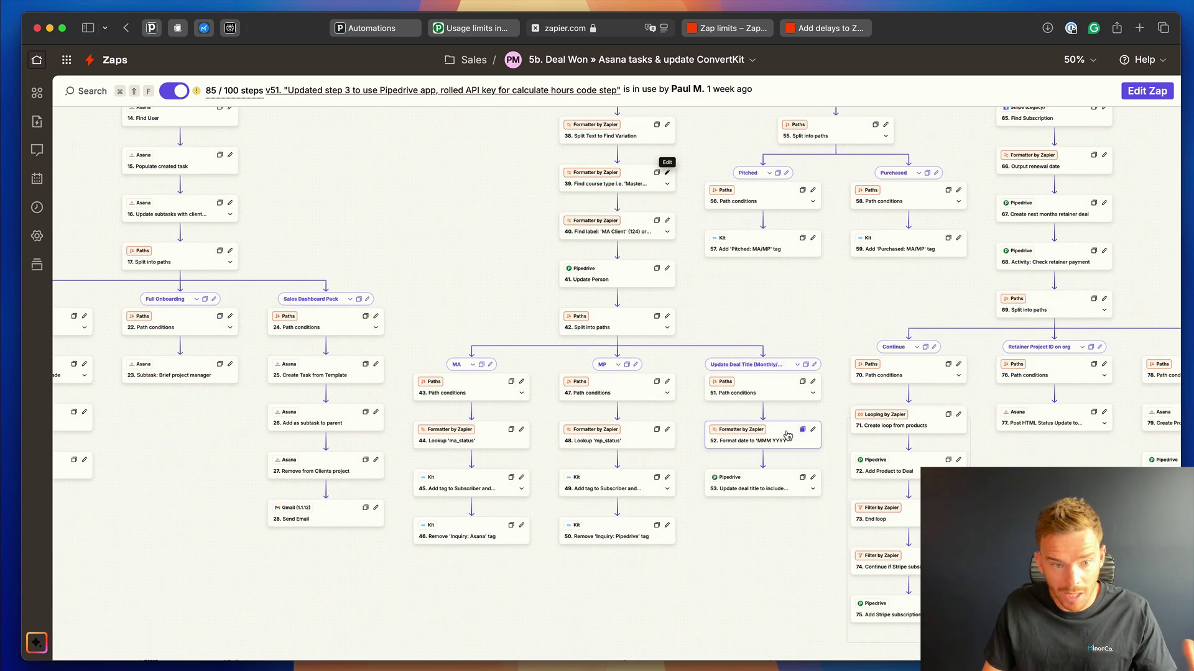
{"action": "scroll", "coordinate": [787, 435], "scroll_direction": "right", "scroll_amount": 5}
{"action": "scroll", "coordinate": [788, 435], "scroll_direction": "down", "scroll_amount": 3}
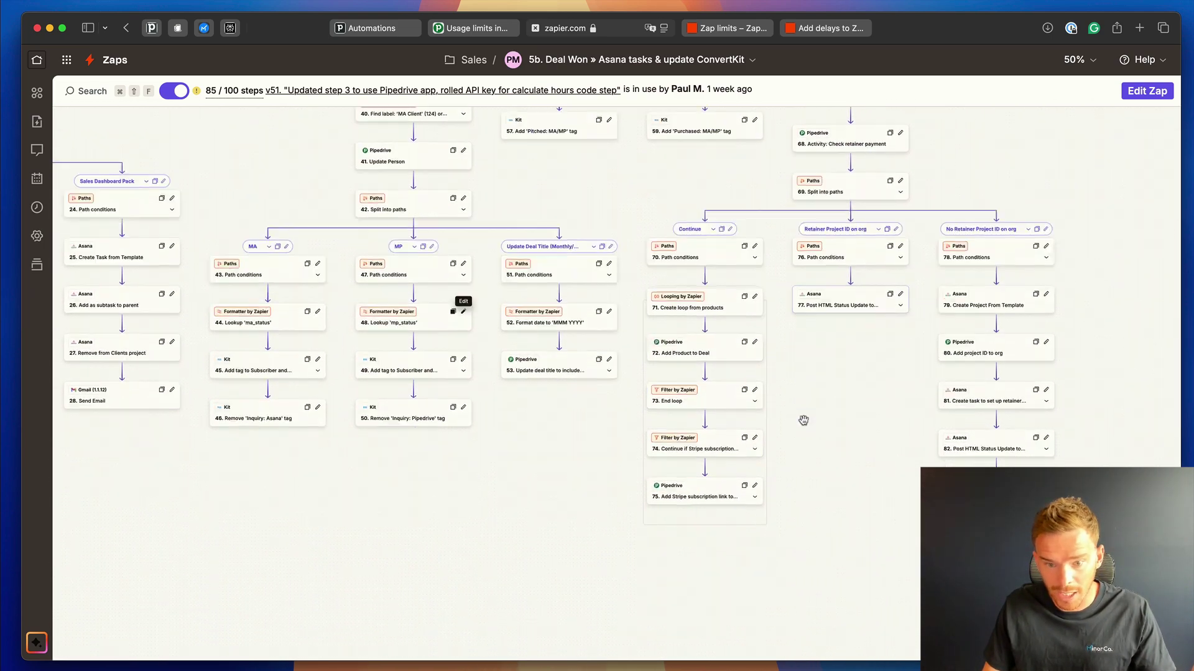
{"action": "scroll", "coordinate": [803, 421], "scroll_direction": "left", "scroll_amount": 1}
{"action": "scroll", "coordinate": [803, 420], "scroll_direction": "up", "scroll_amount": 6}
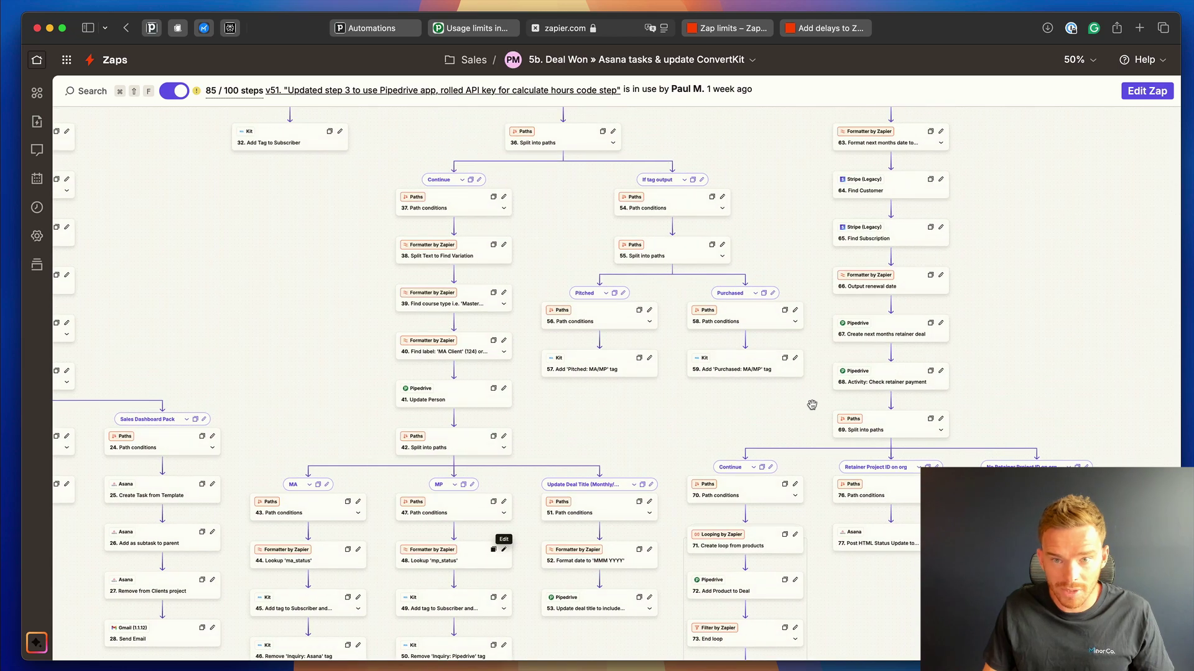
{"action": "left_click", "coordinate": [731, 29]}
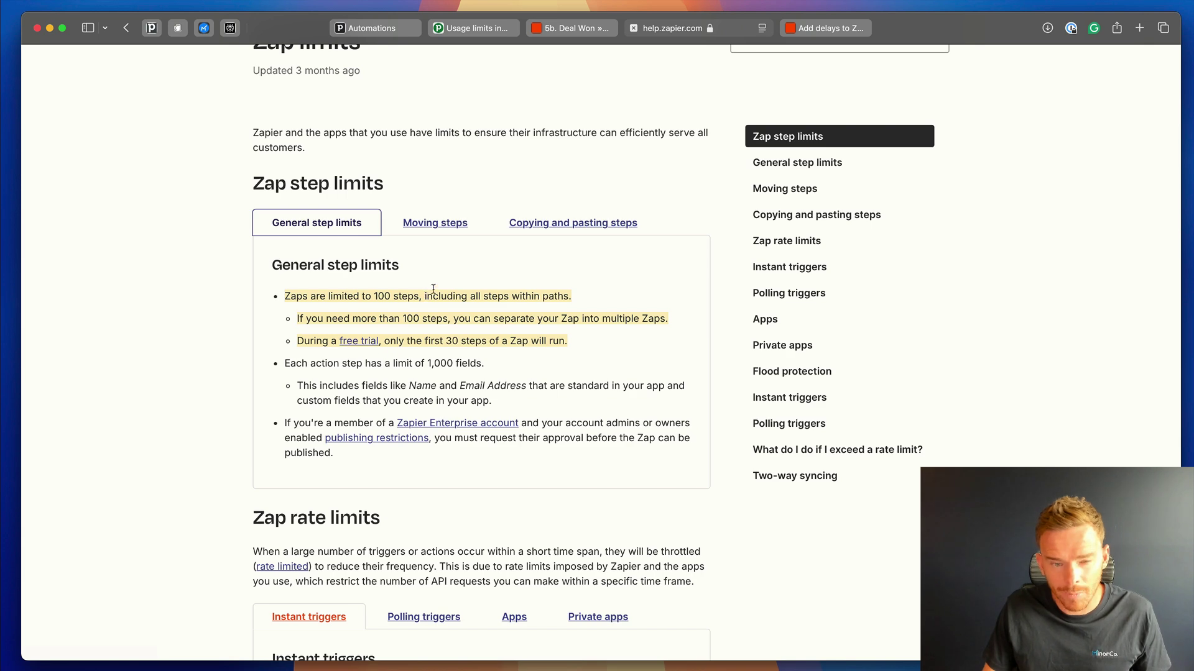
Step: Read the delay step limitations, then return to the 5b Deal Won zap's opening steps
{"action": "left_click", "coordinate": [826, 28]}
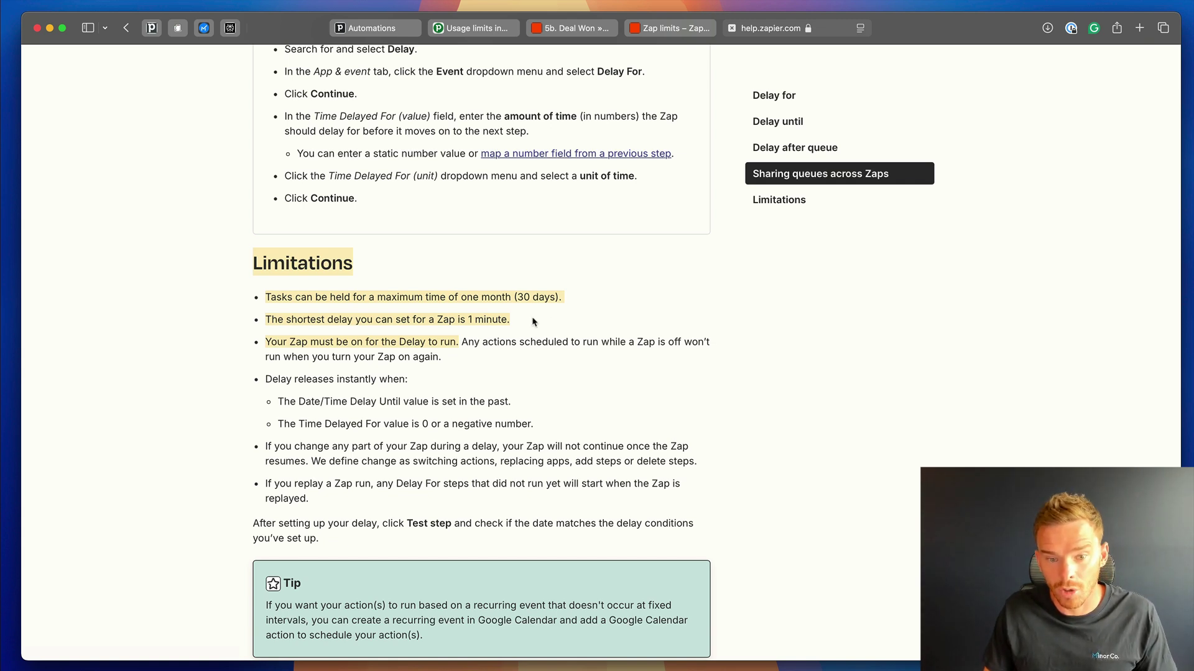
{"action": "left_click", "coordinate": [584, 30]}
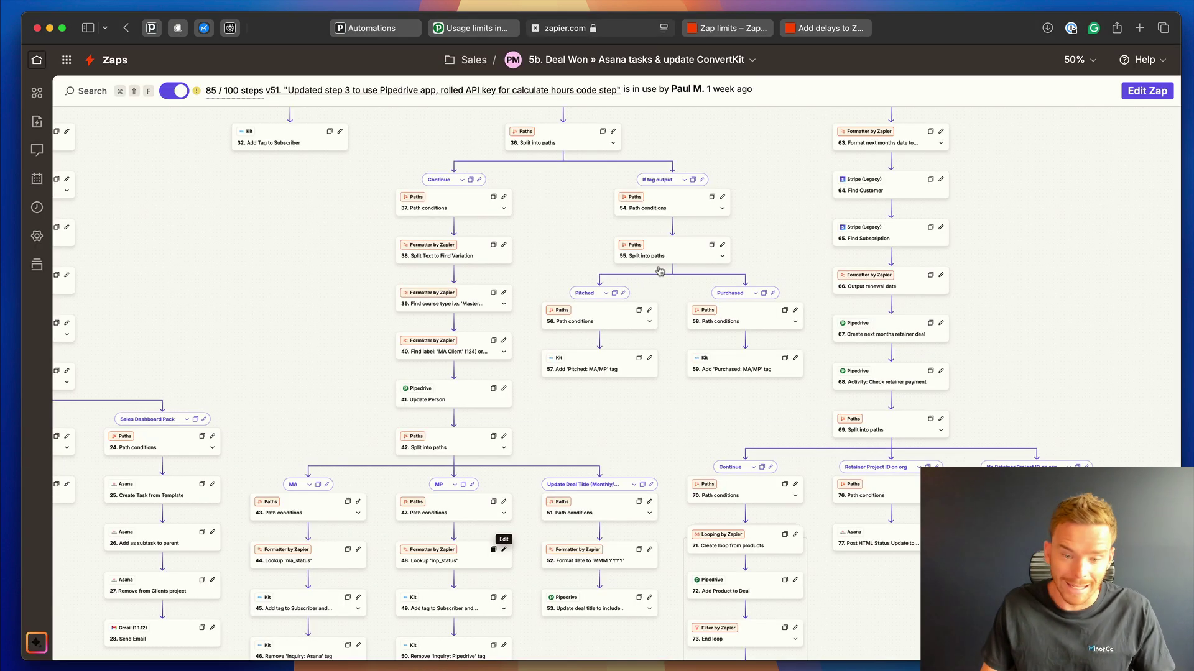
{"action": "scroll", "coordinate": [660, 271], "scroll_direction": "up", "scroll_amount": 2}
{"action": "scroll", "coordinate": [653, 288], "scroll_direction": "left", "scroll_amount": 2}
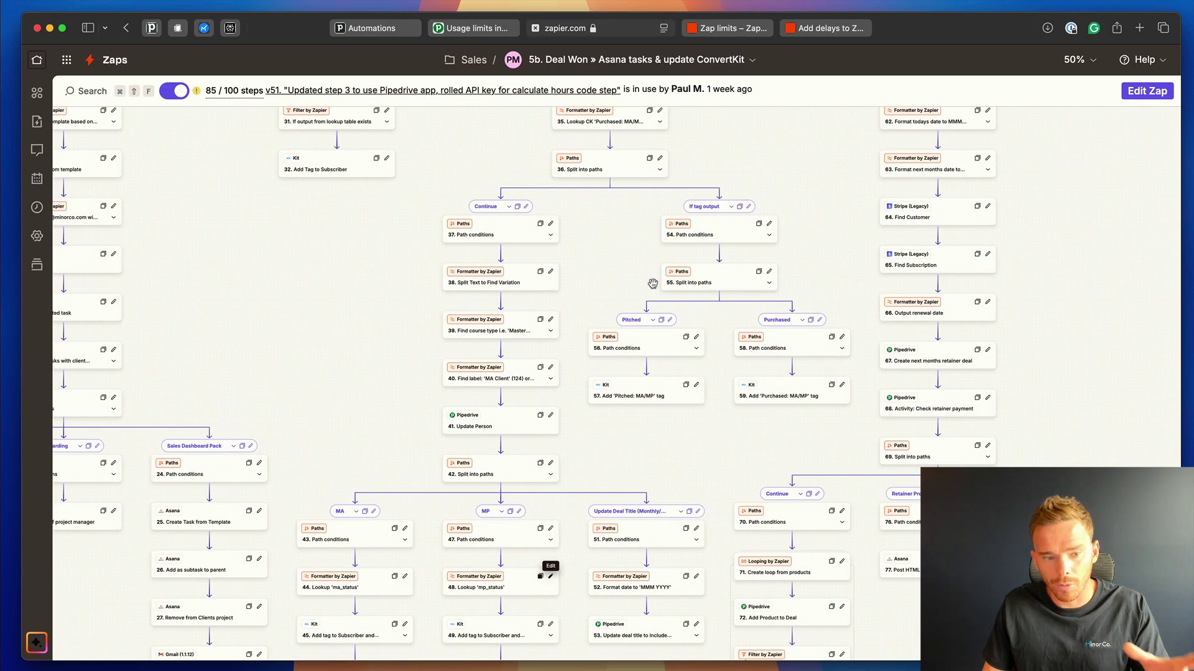
{"action": "scroll", "coordinate": [655, 285], "scroll_direction": "left", "scroll_amount": 1}
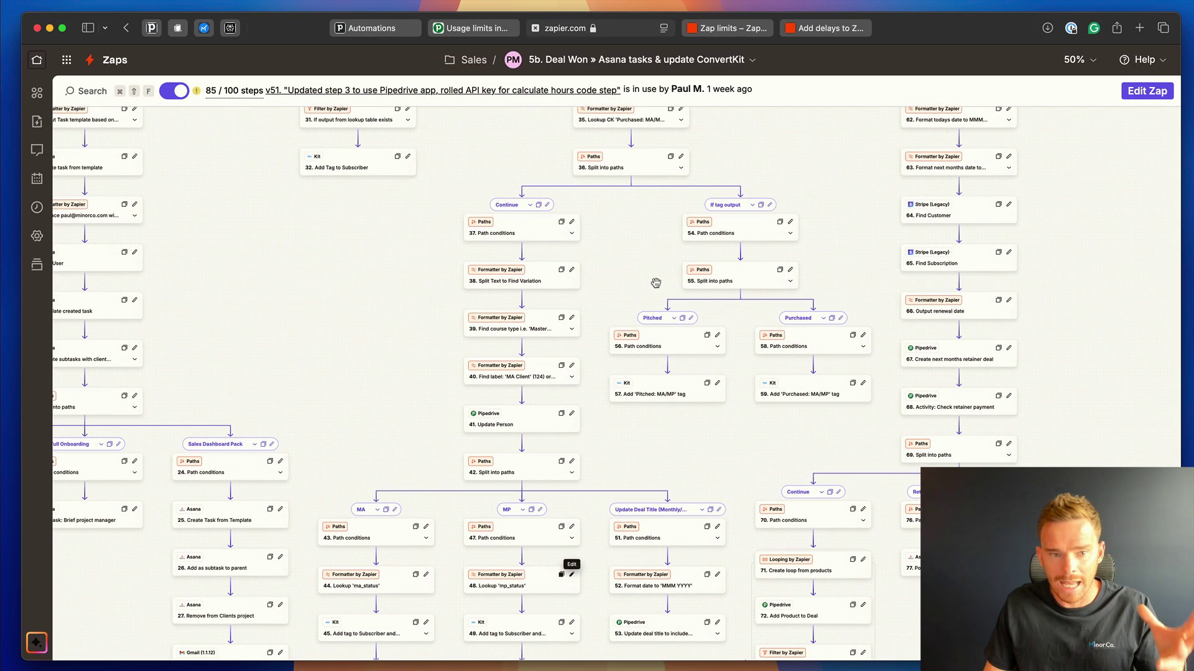
{"action": "scroll", "coordinate": [655, 283], "scroll_direction": "up", "scroll_amount": 10}
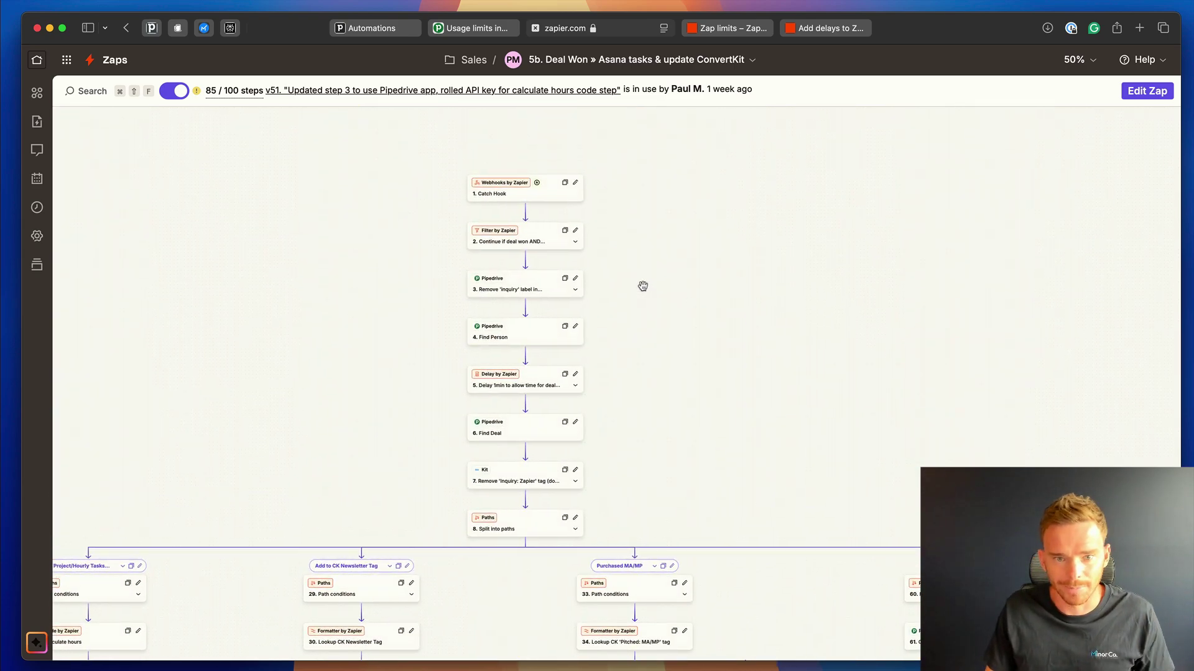